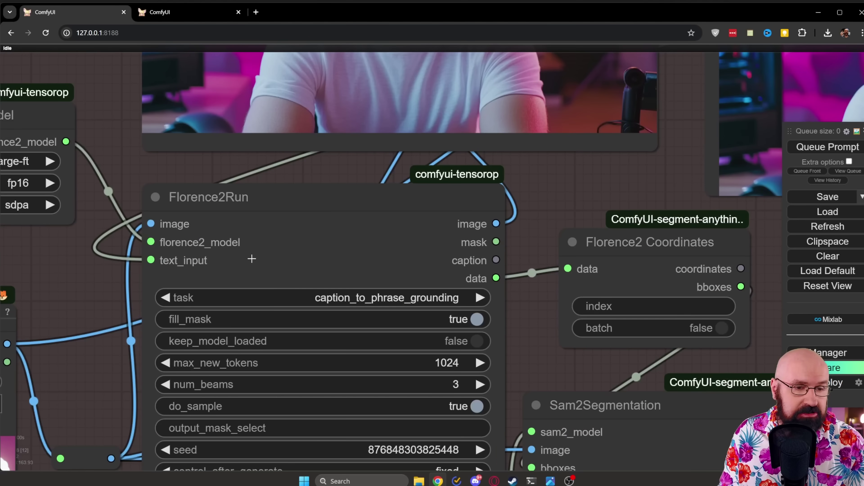
Examine the Florence2Run node and the Florence-2 model loader connected to it.
{"action": "left_click_drag", "start_coordinate": [313, 186], "coordinate": [308, 169]}
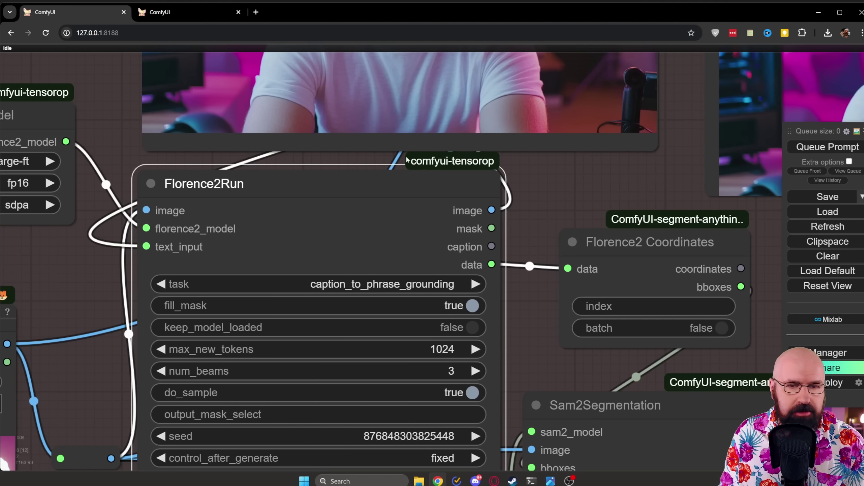
{"action": "left_click_drag", "start_coordinate": [368, 172], "coordinate": [374, 188]}
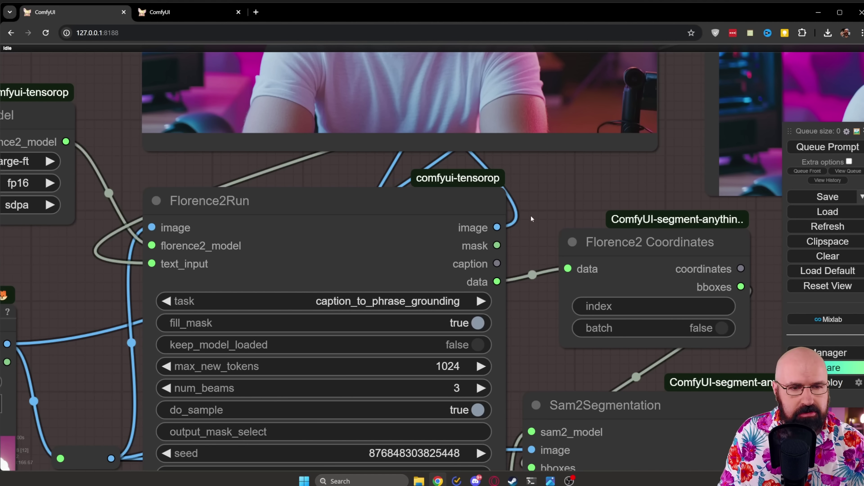
{"action": "scroll", "coordinate": [529, 217], "scroll_direction": "down", "scroll_amount": 1}
{"action": "left_click_drag", "start_coordinate": [135, 273], "coordinate": [322, 289]}
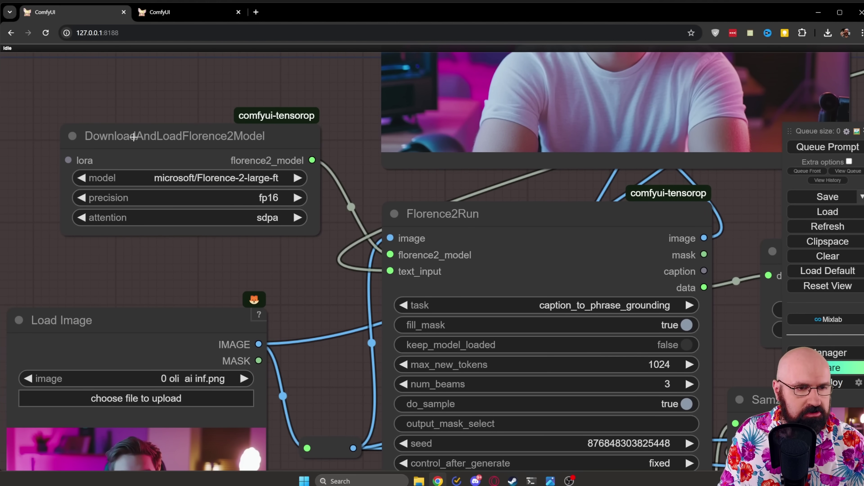
{"action": "scroll", "coordinate": [231, 193], "scroll_direction": "down", "scroll_amount": 3}
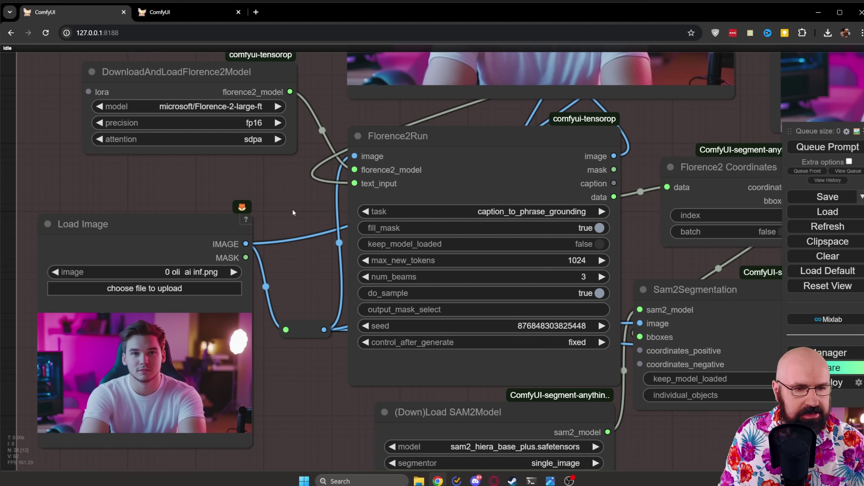
Inspect the Load Image node and take a close look at its source photo.
{"action": "left_click_drag", "start_coordinate": [294, 217], "coordinate": [298, 152]}
{"action": "mouse_move", "coordinate": [151, 170]}
{"action": "left_mouse_down"}
{"action": "mouse_move", "coordinate": [165, 177]}
{"action": "mouse_move", "coordinate": [163, 161]}
{"action": "left_mouse_up"}
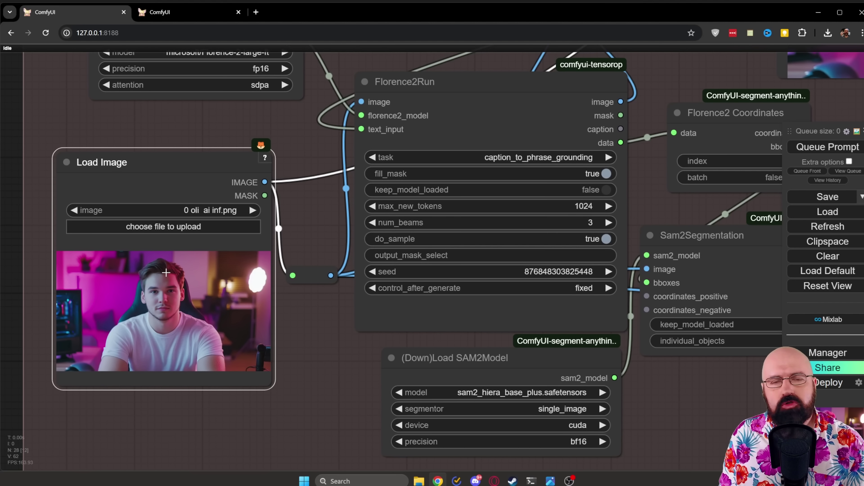
{"action": "scroll", "coordinate": [130, 351], "scroll_direction": "up", "scroll_amount": 7}
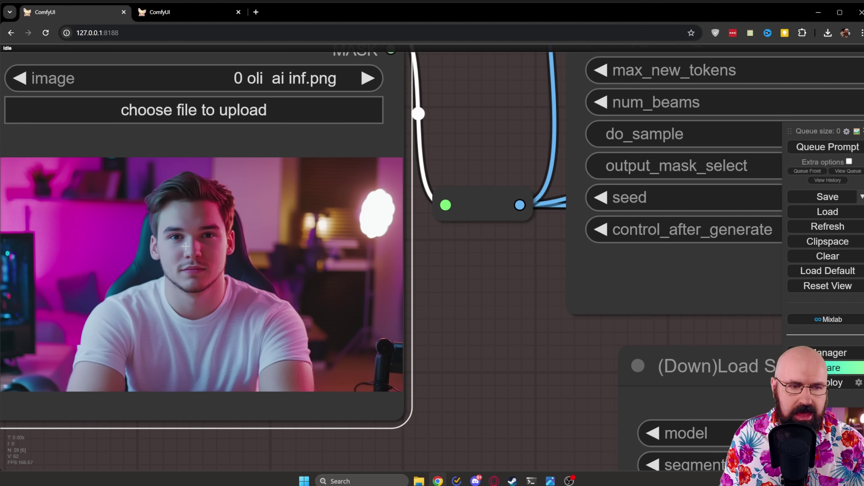
{"action": "scroll", "coordinate": [197, 218], "scroll_direction": "down", "scroll_amount": 6}
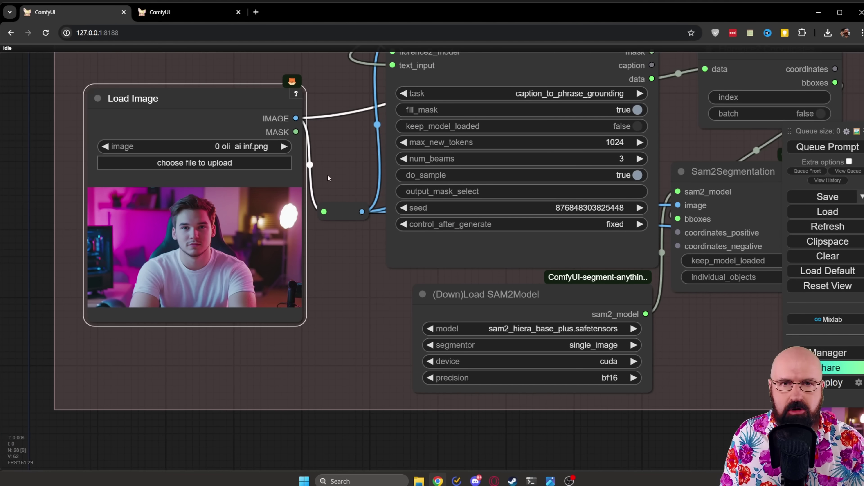
Inspect the masked hair area in the ImageAndMaskPreview node.
{"action": "left_click_drag", "start_coordinate": [337, 94], "coordinate": [131, 332]}
{"action": "left_click_drag", "start_coordinate": [506, 228], "coordinate": [122, 314]}
{"action": "scroll", "coordinate": [466, 127], "scroll_direction": "up", "scroll_amount": 6}
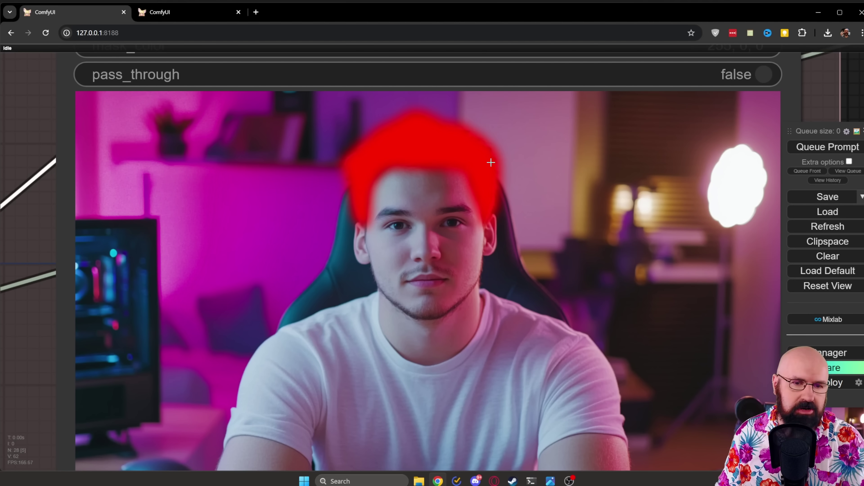
{"action": "scroll", "coordinate": [450, 181], "scroll_direction": "down", "scroll_amount": 6}
Review the model, precision and attention settings of the DownloadAndLoadFlorence2Model node.
{"action": "left_click_drag", "start_coordinate": [206, 319], "coordinate": [712, 242]}
{"action": "left_click_drag", "start_coordinate": [197, 164], "coordinate": [266, 104]}
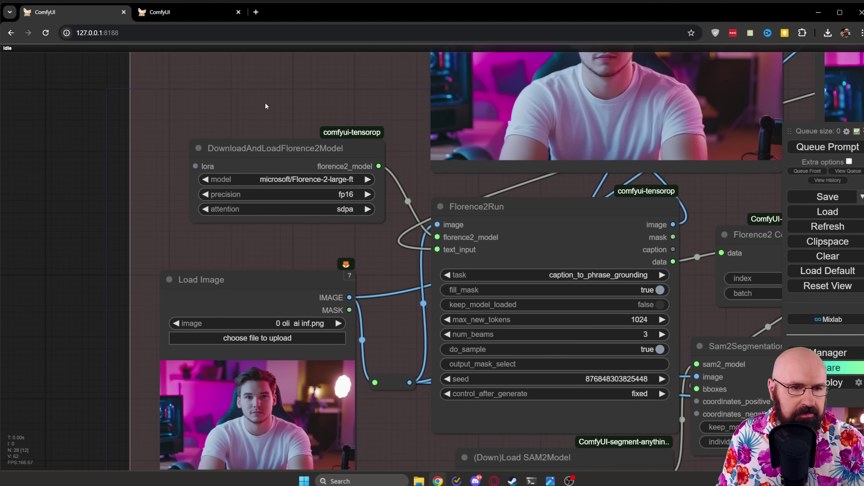
{"action": "scroll", "coordinate": [266, 106], "scroll_direction": "up", "scroll_amount": 6}
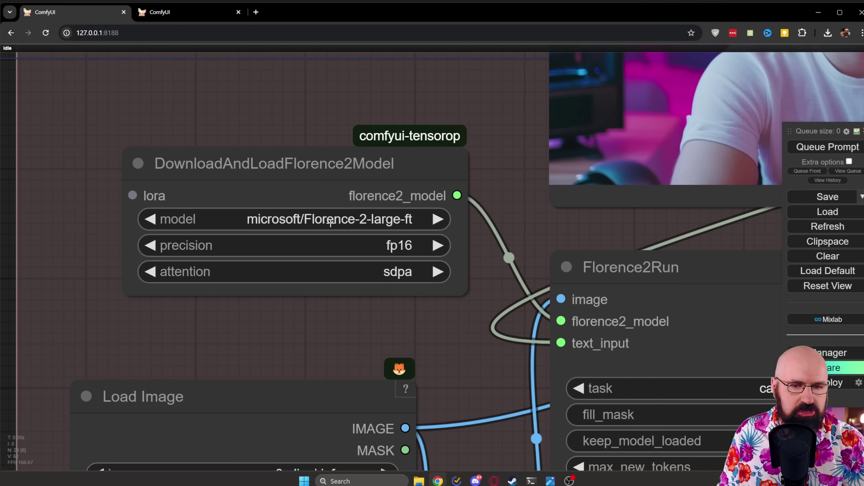
{"action": "left_click_drag", "start_coordinate": [537, 229], "coordinate": [162, 92]}
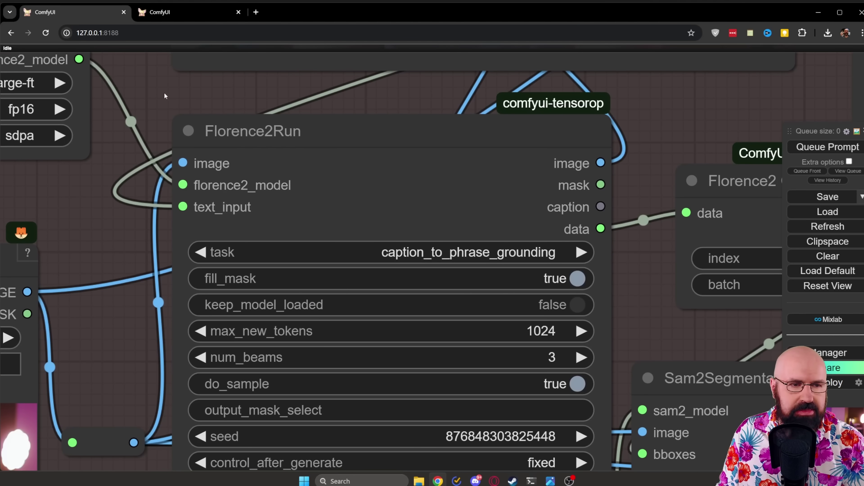
Inspect the Florence2Run node's inputs and view its available node options.
{"action": "left_click_drag", "start_coordinate": [365, 143], "coordinate": [388, 130]}
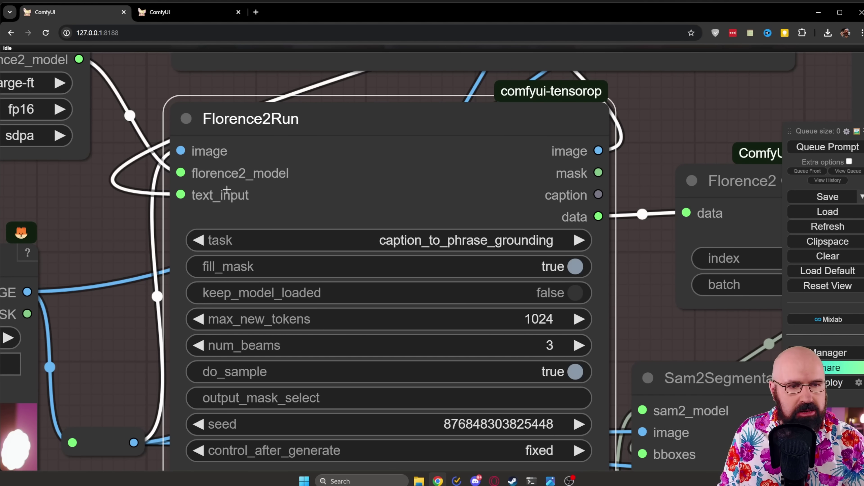
{"action": "scroll", "coordinate": [335, 143], "scroll_direction": "down", "scroll_amount": 5}
{"action": "right_click", "coordinate": [330, 150]}
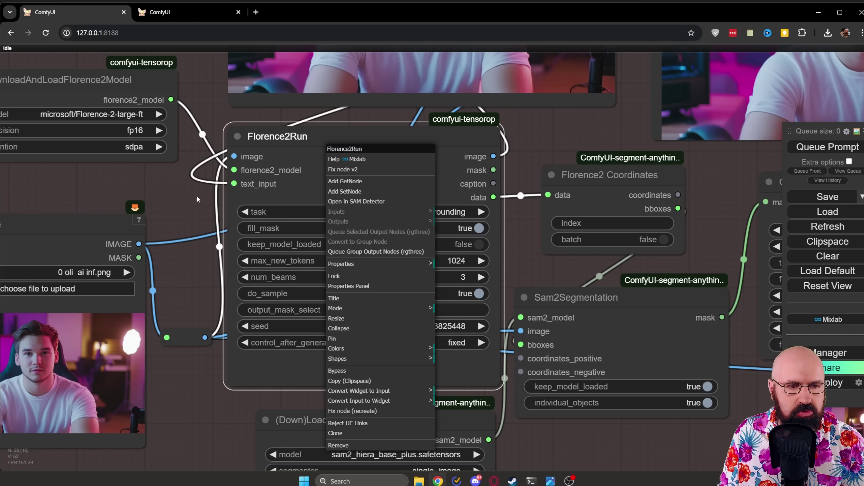
{"action": "left_click", "coordinate": [197, 206]}
Review the Save Image, Ksampler Prompt and Denoise Ksampler nodes in the purple group.
{"action": "scroll", "coordinate": [196, 208], "scroll_direction": "down", "scroll_amount": 8}
{"action": "left_click_drag", "start_coordinate": [716, 65], "coordinate": [211, 232]}
{"action": "scroll", "coordinate": [646, 122], "scroll_direction": "up", "scroll_amount": 4}
{"action": "scroll", "coordinate": [646, 127], "scroll_direction": "up", "scroll_amount": 1}
{"action": "left_click_drag", "start_coordinate": [646, 127], "coordinate": [674, 189]}
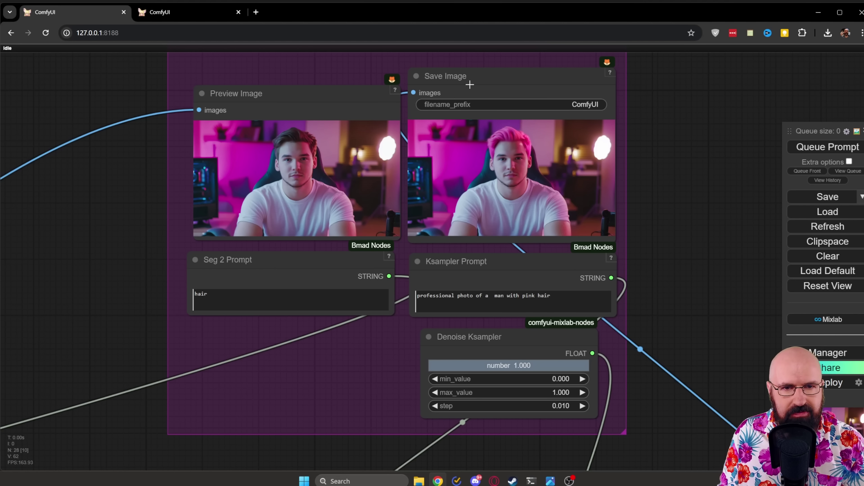
{"action": "left_click_drag", "start_coordinate": [487, 82], "coordinate": [490, 82]}
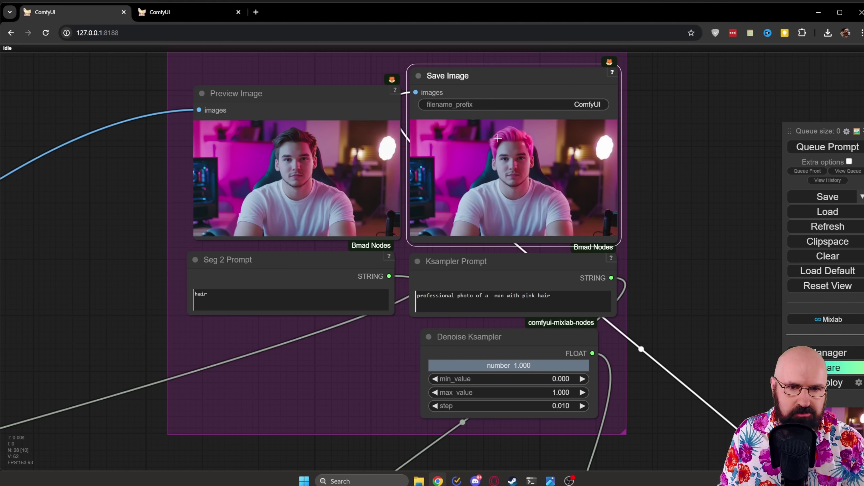
{"action": "left_click", "coordinate": [498, 261]}
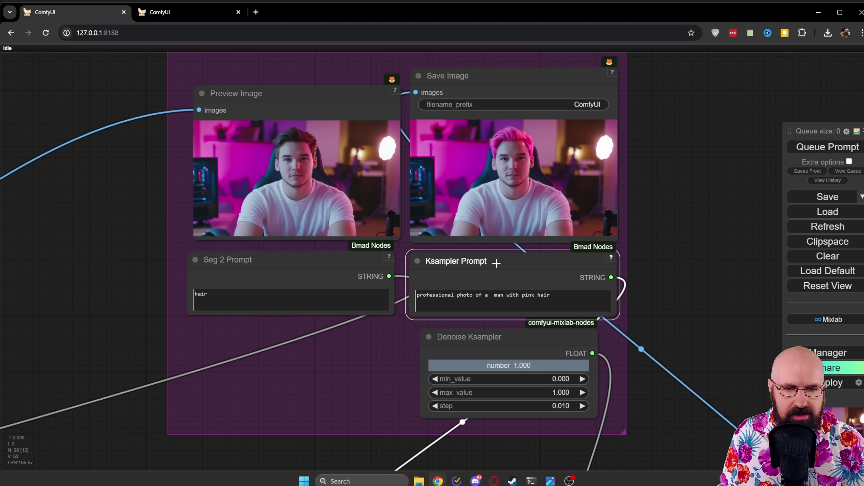
{"action": "left_click", "coordinate": [486, 342]}
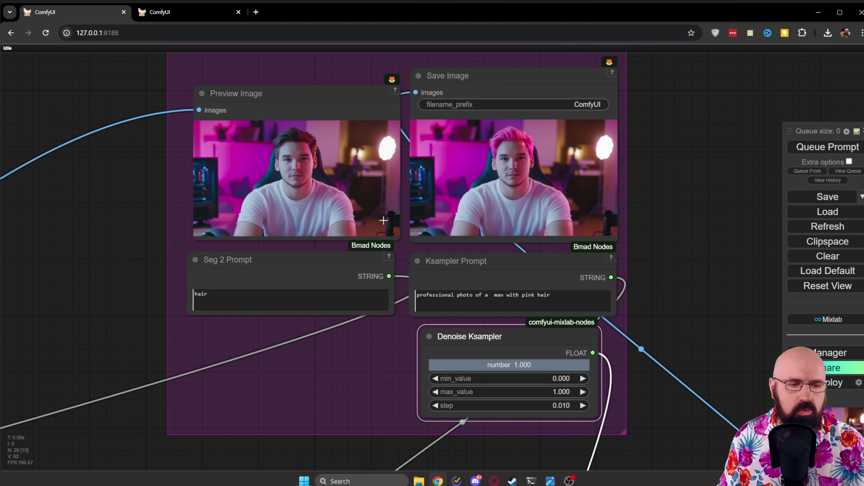
Return to the segmentation group and examine the Florence2 Coordinates node with its data input and bboxes output.
{"action": "scroll", "coordinate": [383, 220], "scroll_direction": "down", "scroll_amount": 5}
{"action": "left_click_drag", "start_coordinate": [164, 291], "coordinate": [516, 33]}
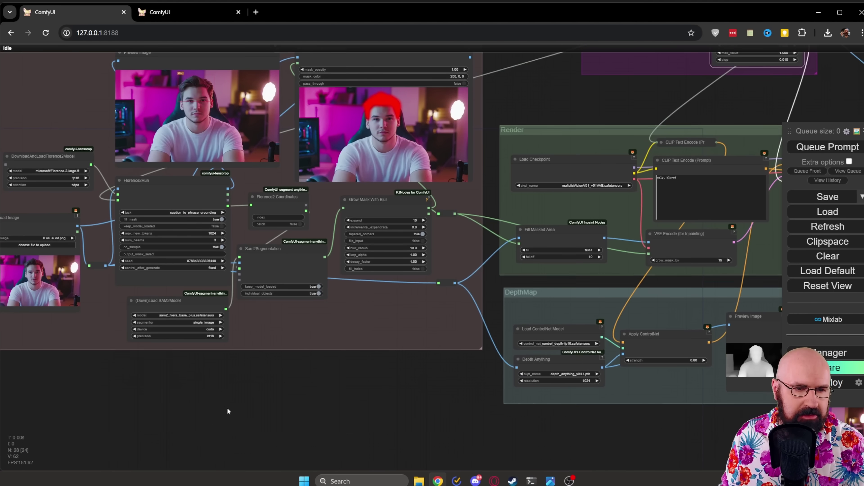
{"action": "left_click_drag", "start_coordinate": [224, 410], "coordinate": [357, 401]}
{"action": "scroll", "coordinate": [353, 403], "scroll_direction": "up", "scroll_amount": 6}
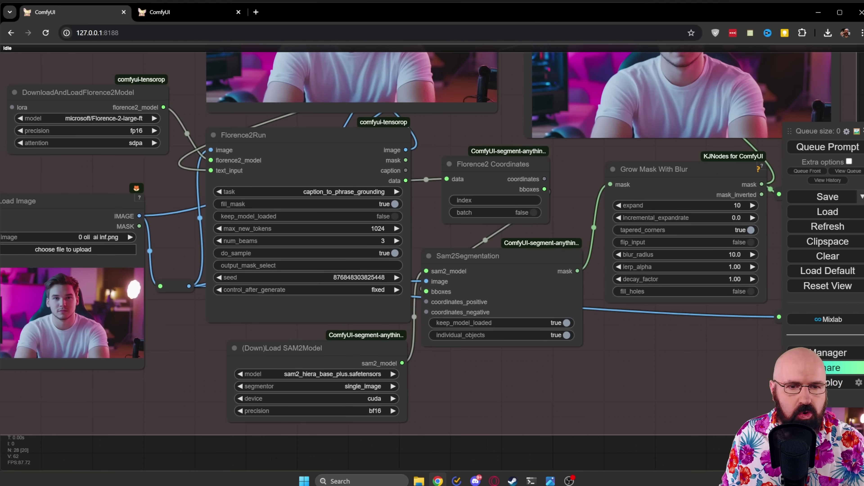
{"action": "left_click_drag", "start_coordinate": [439, 464], "coordinate": [449, 464]}
{"action": "left_click_drag", "start_coordinate": [438, 217], "coordinate": [443, 289]}
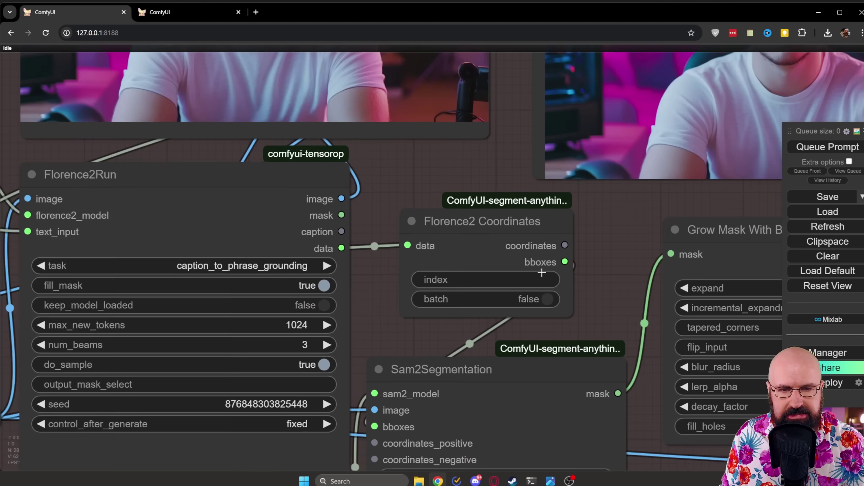
{"action": "scroll", "coordinate": [548, 260], "scroll_direction": "up", "scroll_amount": 8}
{"action": "left_click_drag", "start_coordinate": [515, 205], "coordinate": [507, 205]}
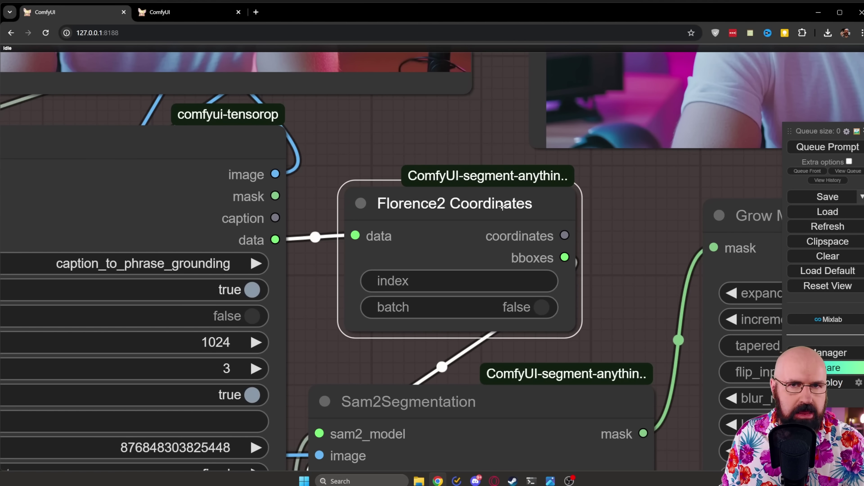
Inspect the hair bounding box in the Preview Image node above Florence2Run.
{"action": "left_click_drag", "start_coordinate": [454, 115], "coordinate": [471, 357]}
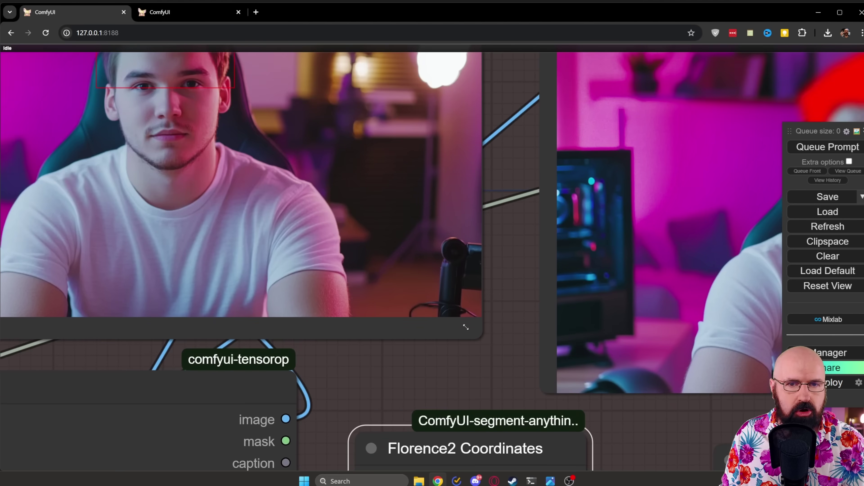
{"action": "scroll", "coordinate": [486, 235], "scroll_direction": "down", "scroll_amount": 1}
{"action": "left_click_drag", "start_coordinate": [502, 114], "coordinate": [601, 203]}
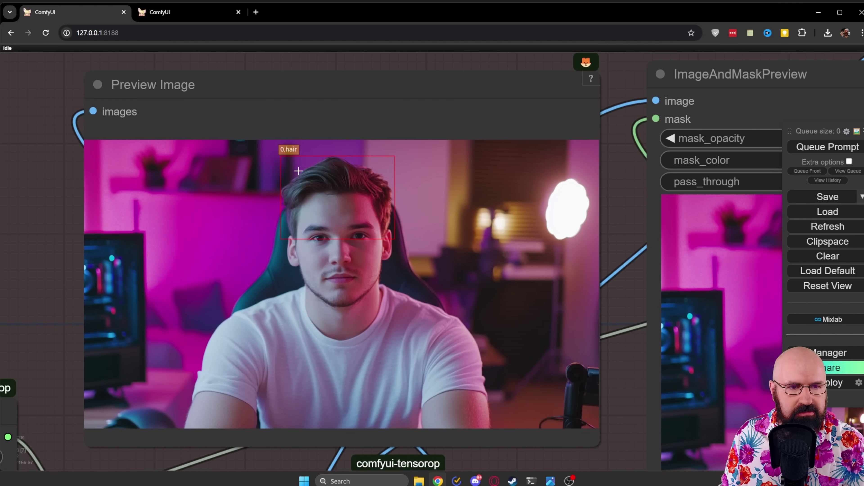
{"action": "scroll", "coordinate": [299, 173], "scroll_direction": "up", "scroll_amount": 4}
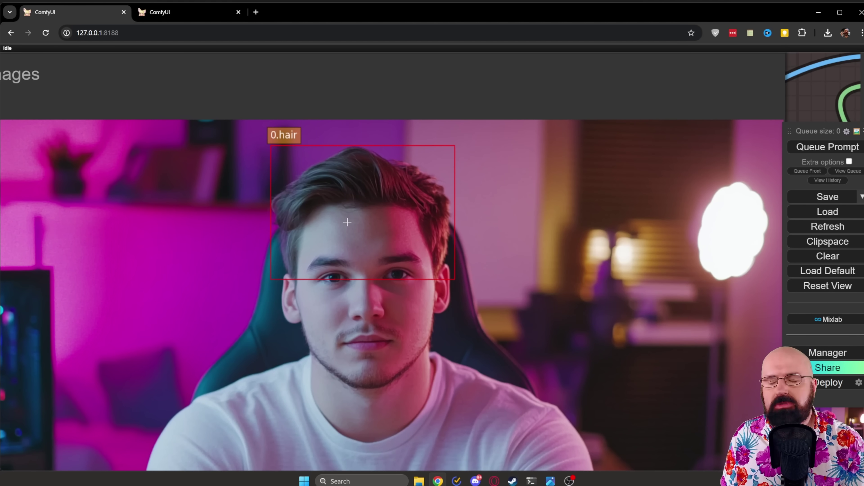
{"action": "scroll", "coordinate": [347, 222], "scroll_direction": "down", "scroll_amount": 5}
Examine the Sam2Segmentation node's inputs and the settings of the connected (Down)Load SAM2Model node.
{"action": "left_click_drag", "start_coordinate": [539, 395], "coordinate": [439, 188]}
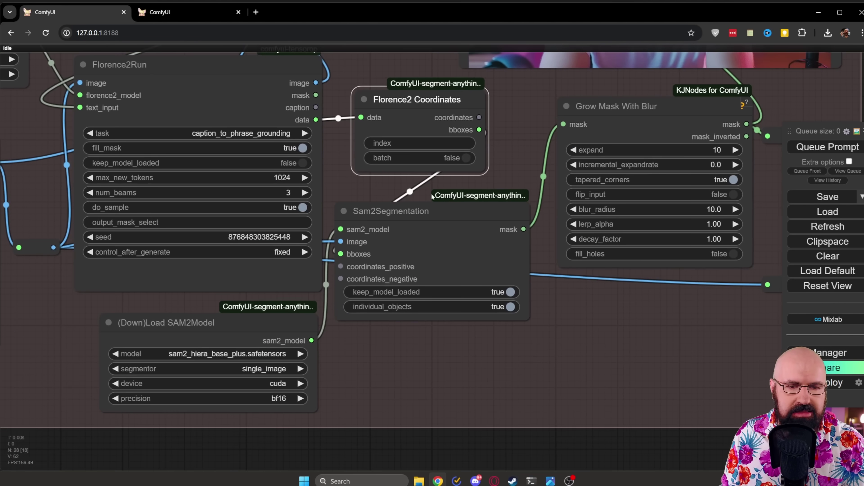
{"action": "scroll", "coordinate": [411, 237], "scroll_direction": "up", "scroll_amount": 5}
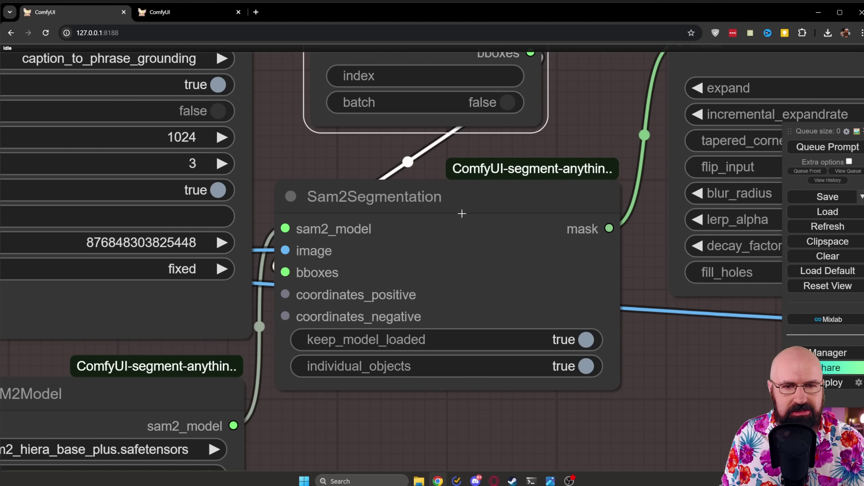
{"action": "left_click_drag", "start_coordinate": [456, 214], "coordinate": [463, 224]}
{"action": "scroll", "coordinate": [592, 185], "scroll_direction": "up", "scroll_amount": 2}
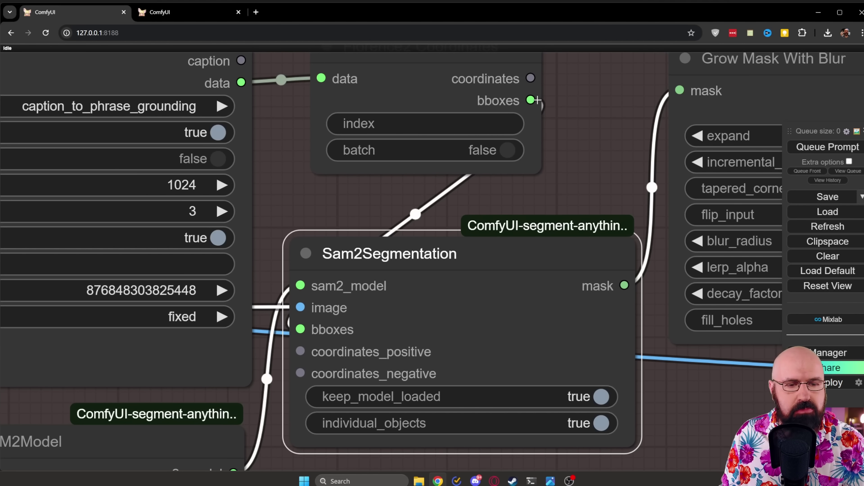
{"action": "left_click_drag", "start_coordinate": [437, 253], "coordinate": [443, 252]}
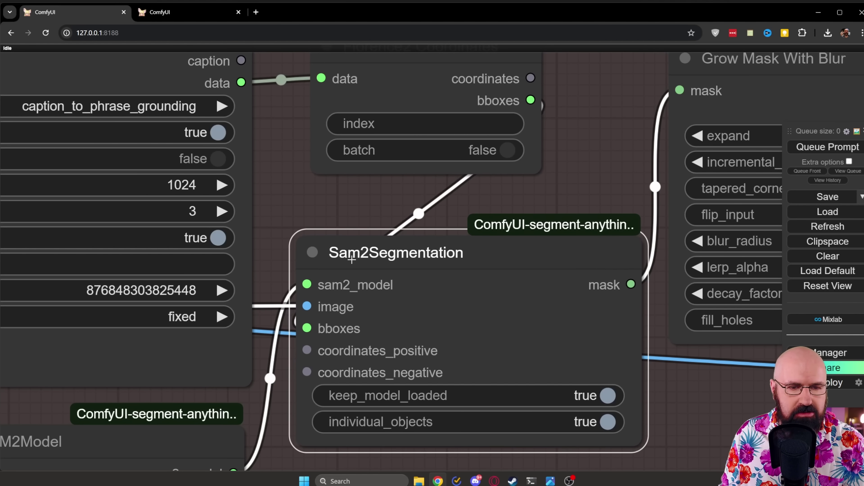
{"action": "left_click_drag", "start_coordinate": [338, 222], "coordinate": [498, 62]}
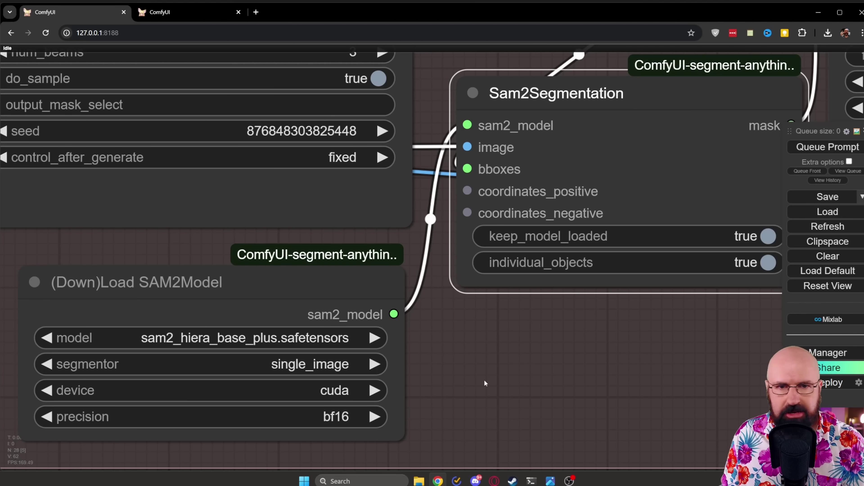
Check Sam2Segmentation's image input, mask output, and keep_model_loaded and individual_objects options.
{"action": "scroll", "coordinate": [547, 368], "scroll_direction": "down", "scroll_amount": 5}
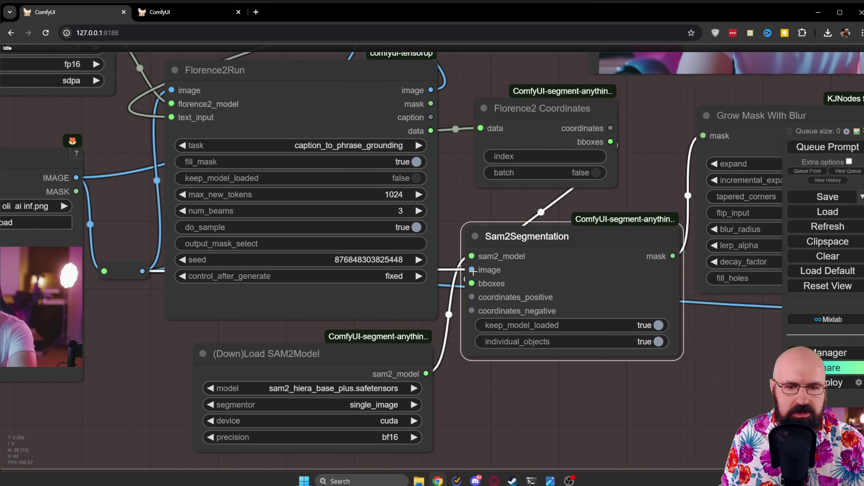
{"action": "left_click_drag", "start_coordinate": [669, 234], "coordinate": [420, 251]}
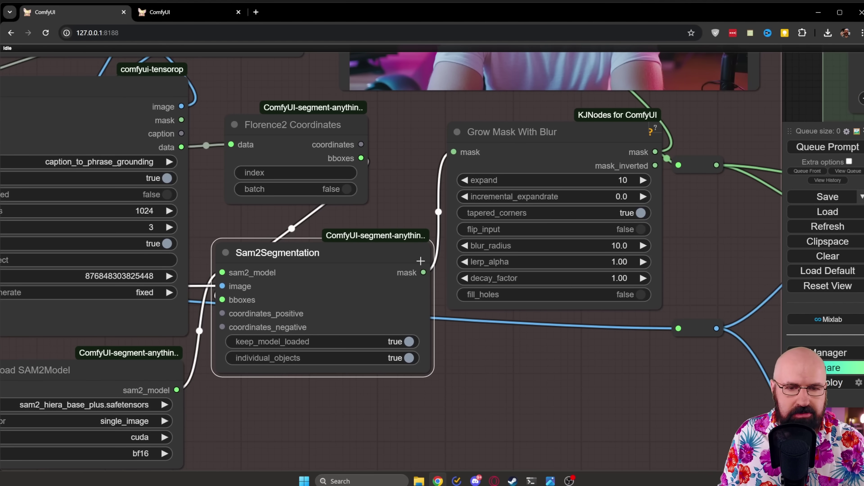
{"action": "scroll", "coordinate": [423, 272], "scroll_direction": "up", "scroll_amount": 6}
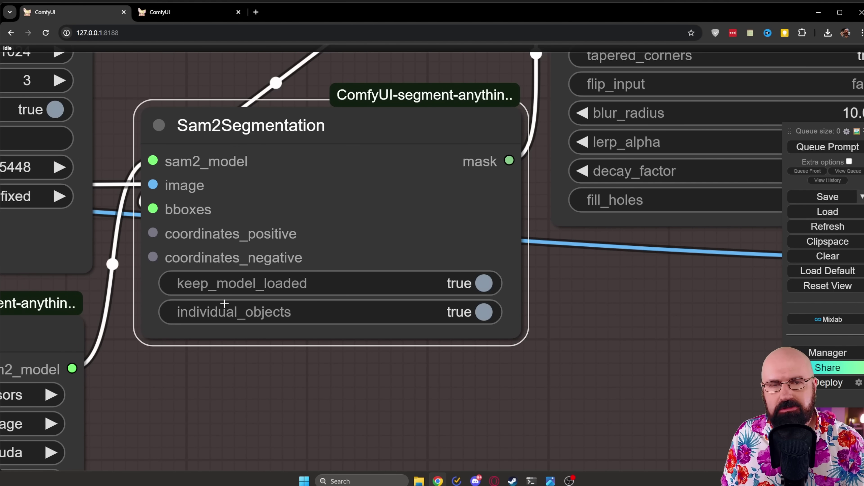
{"action": "scroll", "coordinate": [237, 299], "scroll_direction": "down", "scroll_amount": 4}
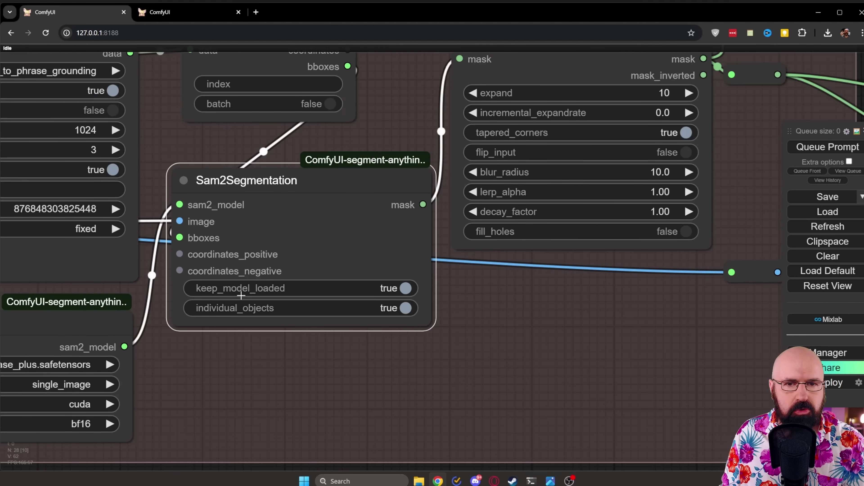
Examine the Grow Mask With Blur node that receives the segmentation mask.
{"action": "left_click_drag", "start_coordinate": [413, 106], "coordinate": [257, 249]}
{"action": "scroll", "coordinate": [371, 185], "scroll_direction": "up", "scroll_amount": 5}
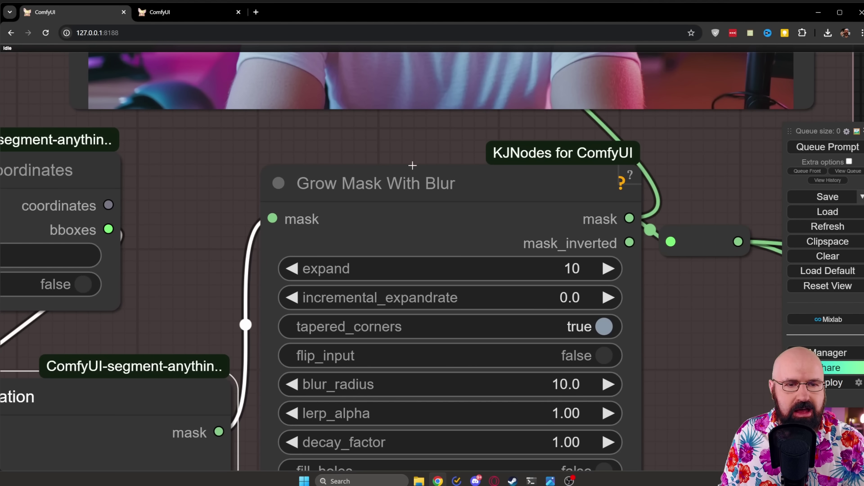
{"action": "left_click_drag", "start_coordinate": [365, 171], "coordinate": [373, 172]}
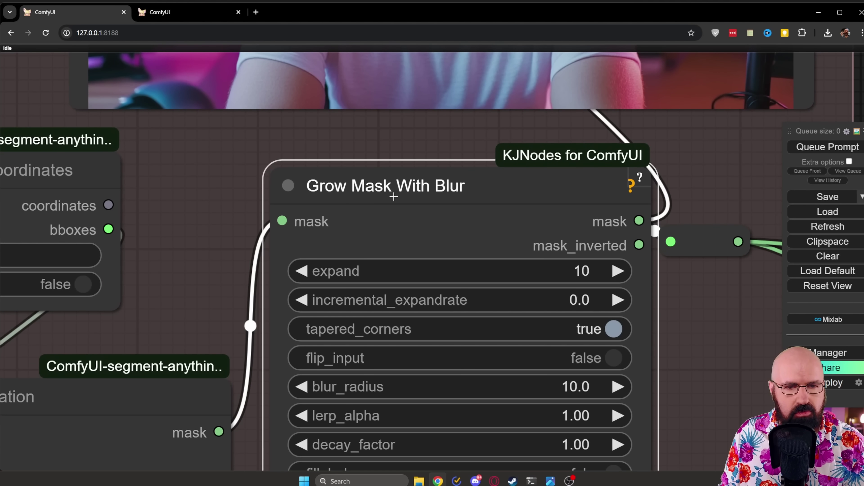
Check the Grow Mask With Blur settings and trace the image reroute below it to the Fill Masked Area node.
{"action": "left_click_drag", "start_coordinate": [728, 394], "coordinate": [727, 274]}
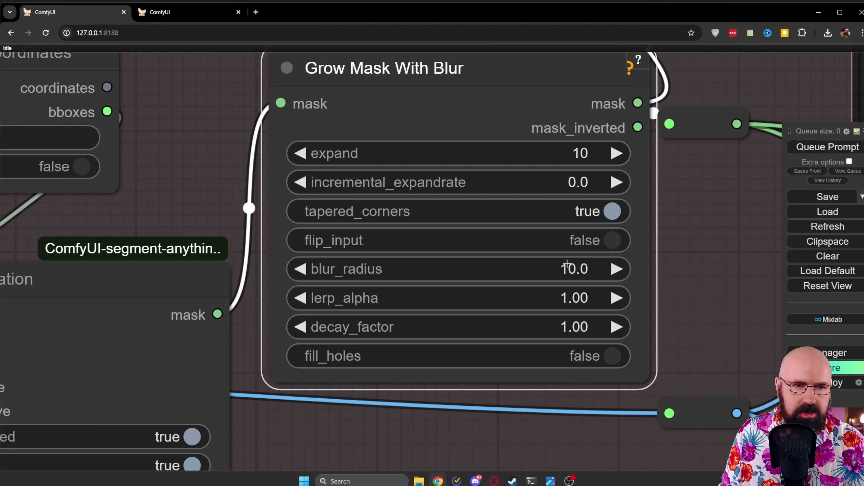
{"action": "scroll", "coordinate": [713, 286], "scroll_direction": "down", "scroll_amount": 5}
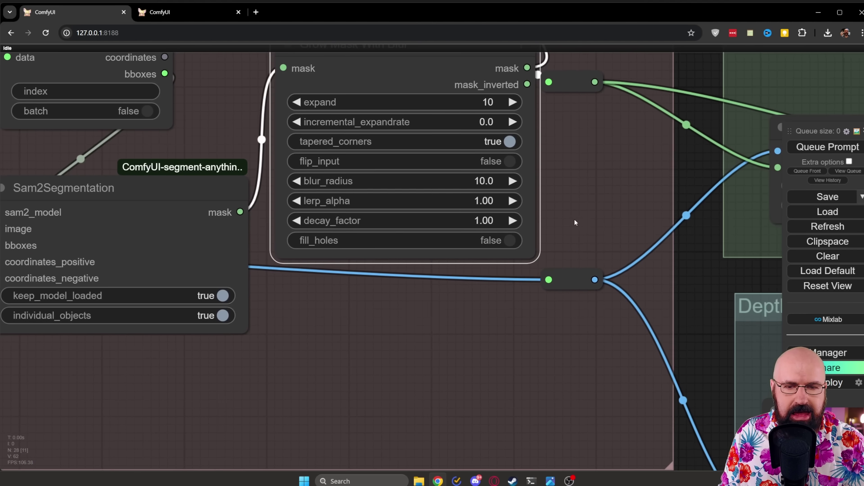
{"action": "left_click_drag", "start_coordinate": [569, 277], "coordinate": [576, 281]}
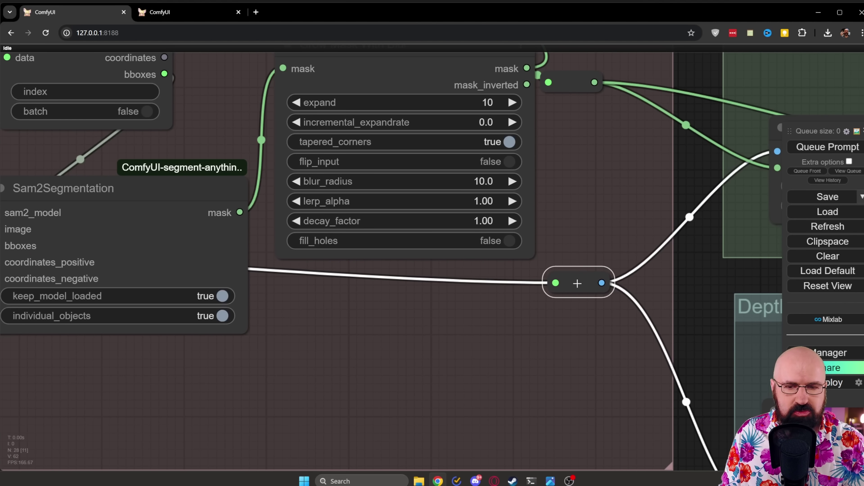
{"action": "left_click_drag", "start_coordinate": [691, 221], "coordinate": [393, 259]}
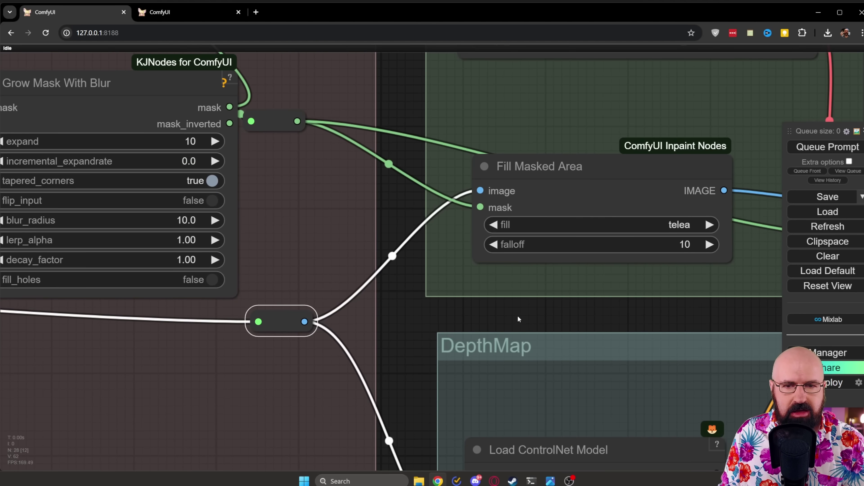
Examine the Fill Masked Area node's image and mask inputs and its fill and falloff settings.
{"action": "left_click_drag", "start_coordinate": [517, 319], "coordinate": [386, 347]}
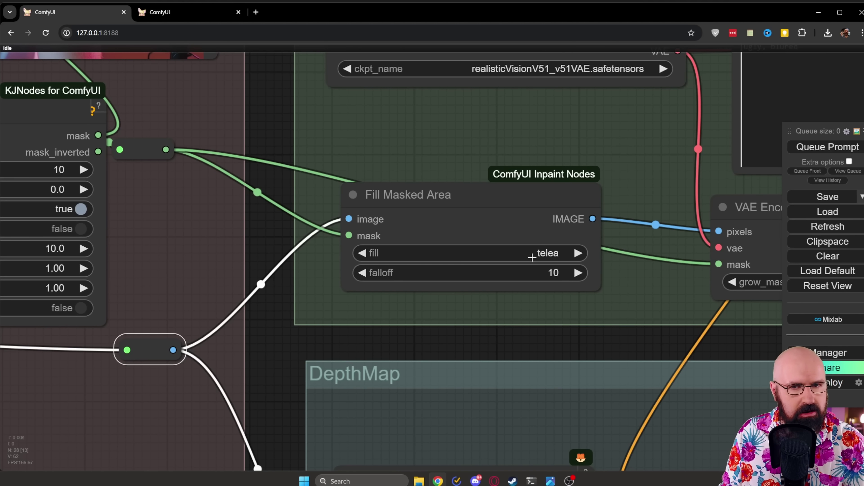
{"action": "scroll", "coordinate": [486, 311], "scroll_direction": "down", "scroll_amount": 9}
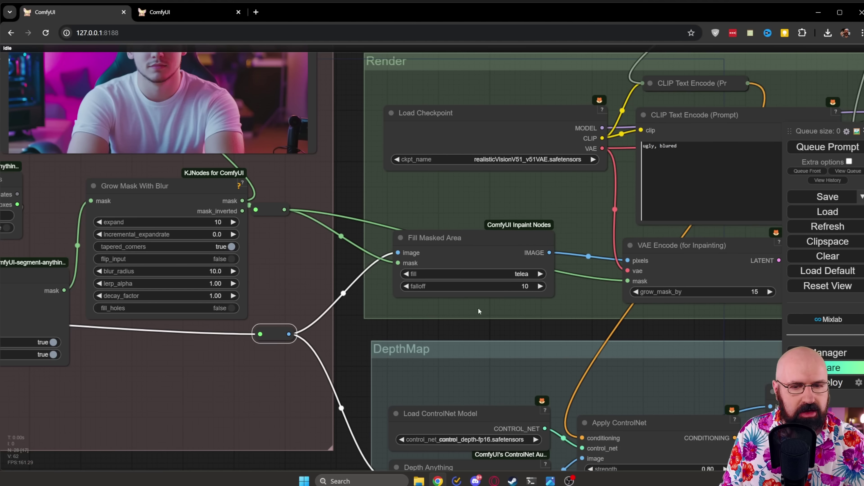
{"action": "scroll", "coordinate": [529, 275], "scroll_direction": "up", "scroll_amount": 7}
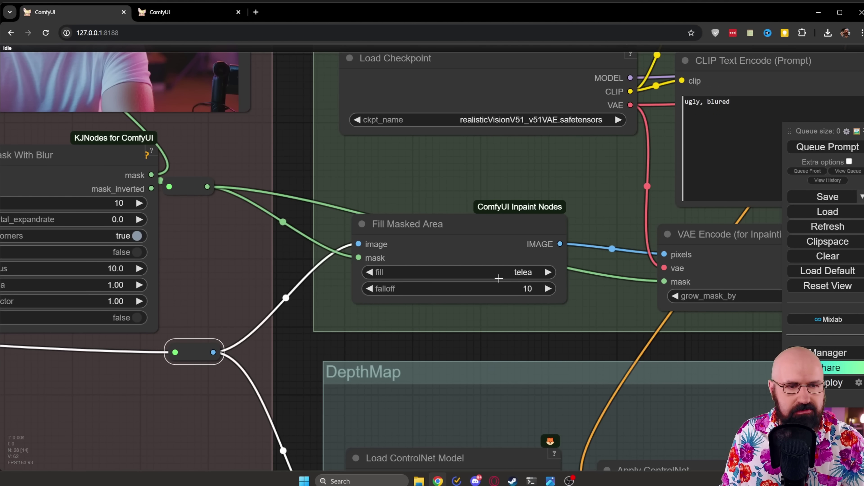
{"action": "scroll", "coordinate": [366, 328], "scroll_direction": "down", "scroll_amount": 3}
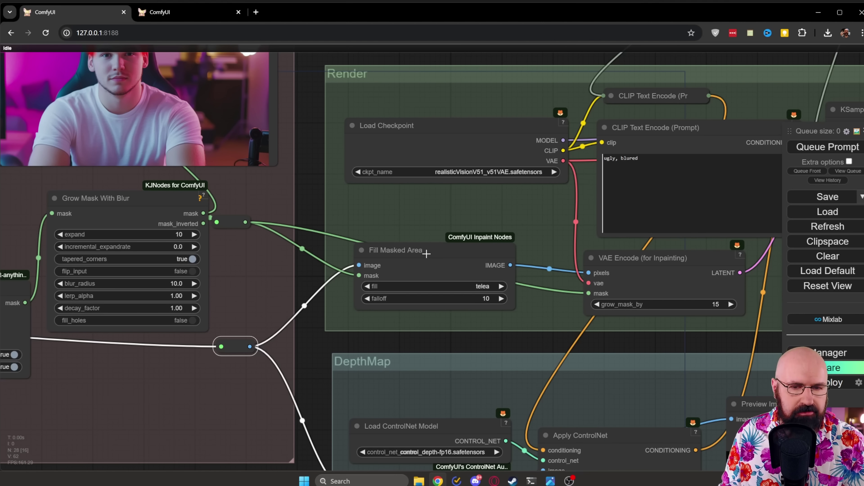
Examine the VAE Encode (for Inpainting) node's inputs and grow_mask_by setting, and its latent link to the KSampler.
{"action": "left_click_drag", "start_coordinate": [505, 350], "coordinate": [359, 346]}
{"action": "scroll", "coordinate": [480, 299], "scroll_direction": "up", "scroll_amount": 4}
{"action": "scroll", "coordinate": [481, 299], "scroll_direction": "up", "scroll_amount": 1}
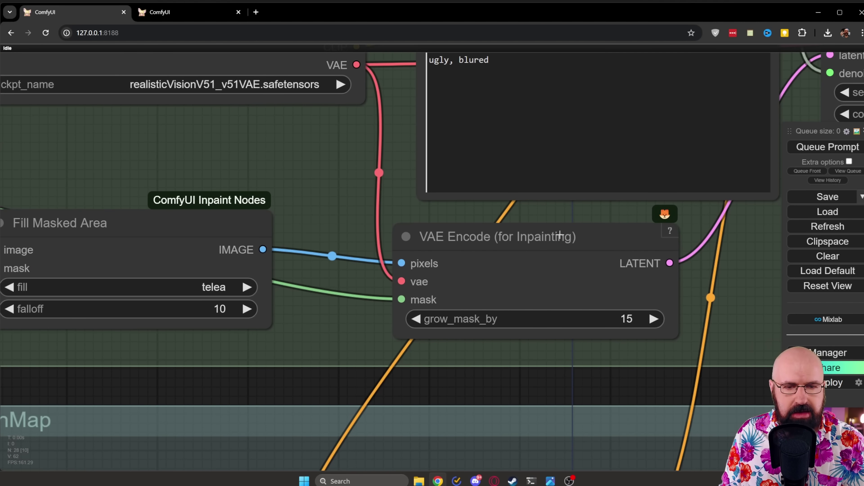
{"action": "scroll", "coordinate": [442, 377], "scroll_direction": "down", "scroll_amount": 2}
{"action": "left_click", "coordinate": [463, 286]}
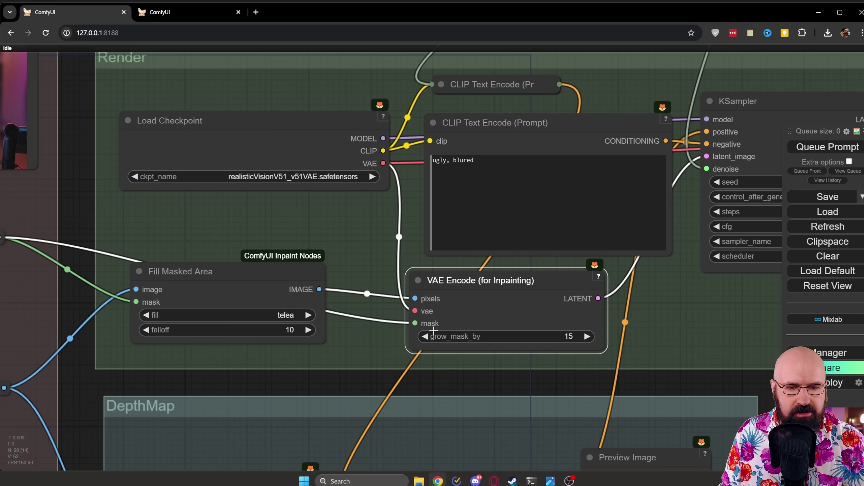
{"action": "left_click_drag", "start_coordinate": [686, 384], "coordinate": [497, 418]}
{"action": "left_click_drag", "start_coordinate": [584, 137], "coordinate": [594, 143]}
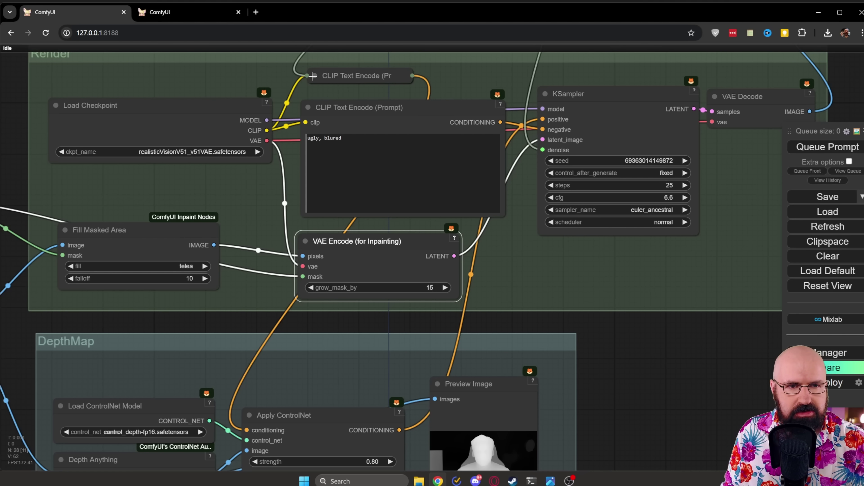
Expand the collapsed CLIP Text Encode node to view its clip and text inputs, and collapse it again.
{"action": "scroll", "coordinate": [311, 76], "scroll_direction": "up", "scroll_amount": 8}
{"action": "left_click", "coordinate": [319, 100]}
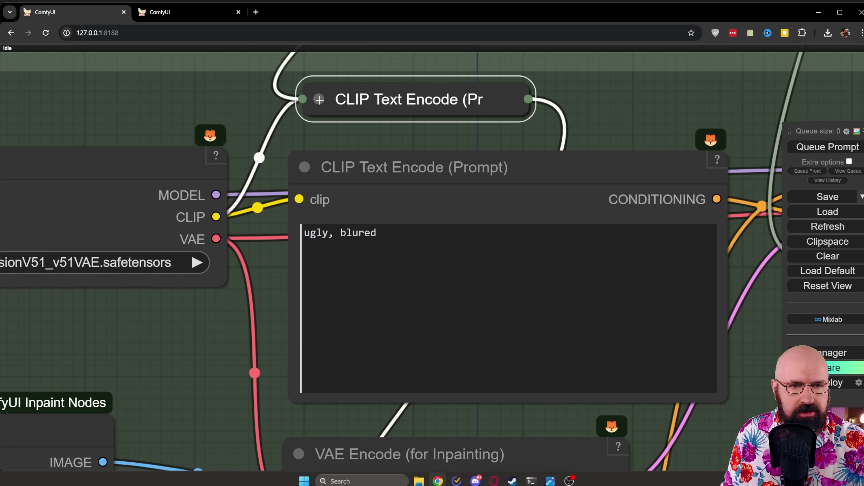
{"action": "left_click", "coordinate": [320, 99]}
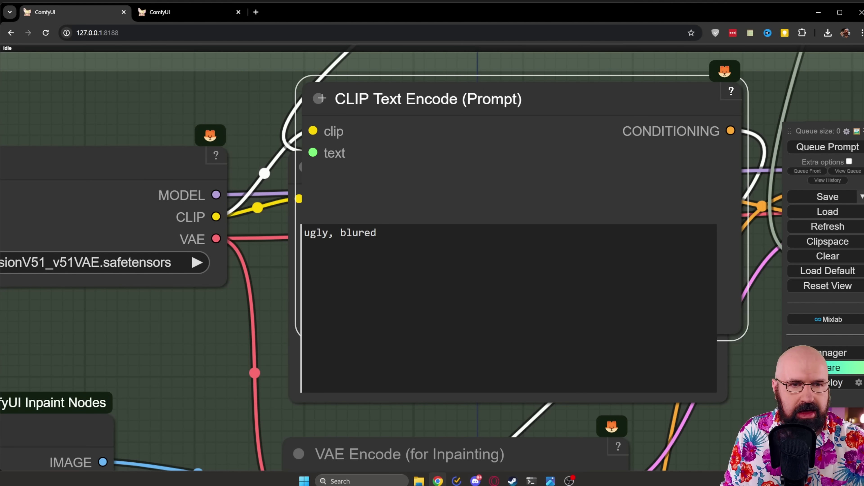
{"action": "left_click", "coordinate": [319, 99]}
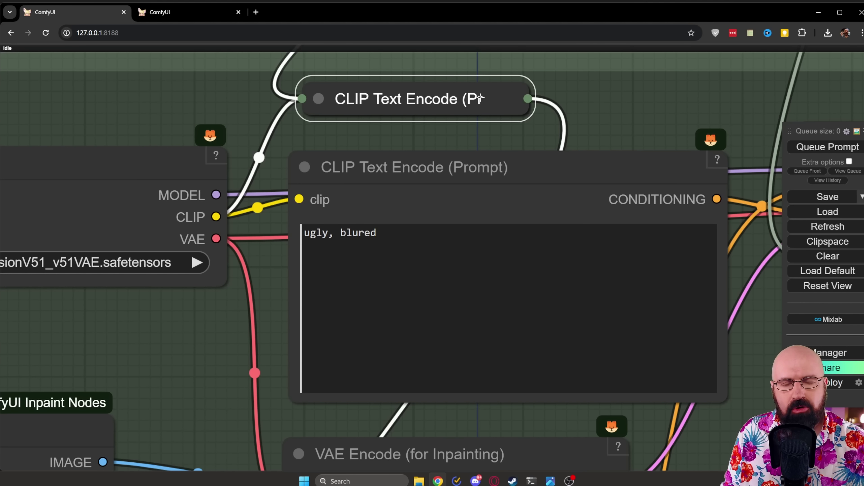
Examine the Apply ControlNet node in the DepthMap group that receives the positive prompt's conditioning.
{"action": "scroll", "coordinate": [479, 99], "scroll_direction": "down", "scroll_amount": 6}
{"action": "left_click_drag", "start_coordinate": [737, 419], "coordinate": [737, 112]}
{"action": "scroll", "coordinate": [383, 223], "scroll_direction": "up", "scroll_amount": 5}
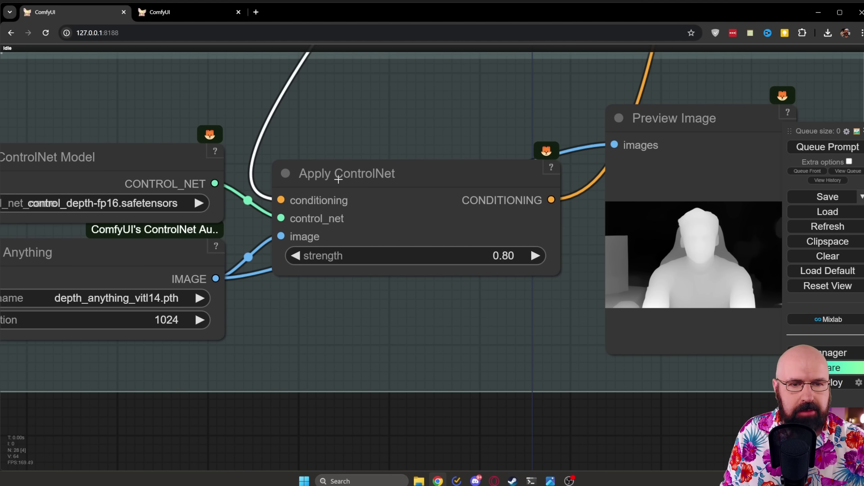
{"action": "mouse_move", "coordinate": [419, 180]}
{"action": "left_mouse_down"}
{"action": "mouse_move", "coordinate": [432, 177]}
{"action": "mouse_move", "coordinate": [423, 176]}
{"action": "left_mouse_up"}
Check the Load ControlNet Model and Depth Anything settings and inspect the resulting depth map preview.
{"action": "left_click_drag", "start_coordinate": [291, 431], "coordinate": [545, 425]}
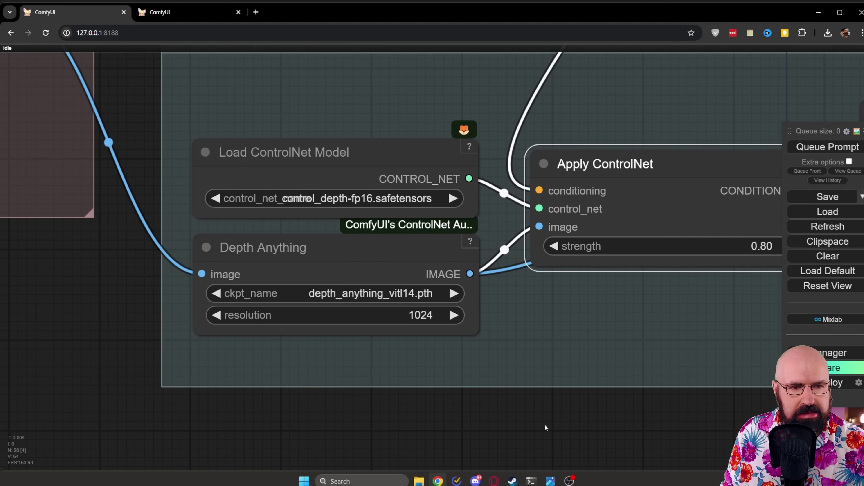
{"action": "scroll", "coordinate": [278, 219], "scroll_direction": "up", "scroll_amount": 2}
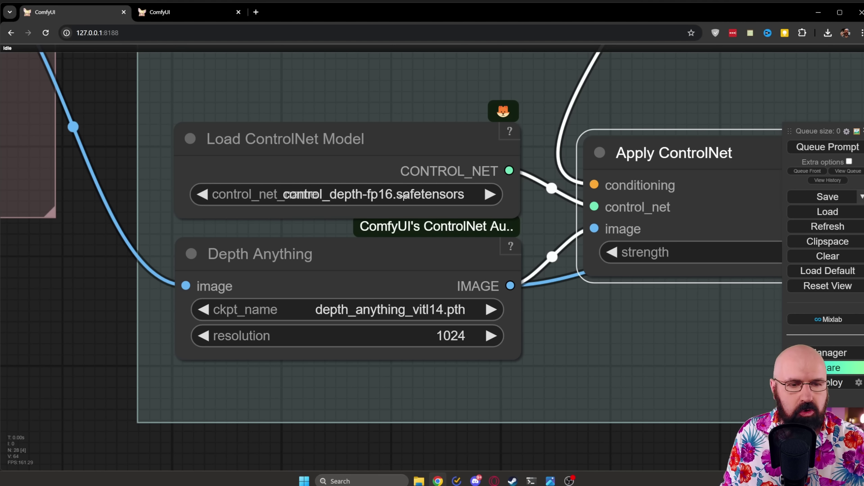
{"action": "left_click_drag", "start_coordinate": [342, 256], "coordinate": [347, 270]}
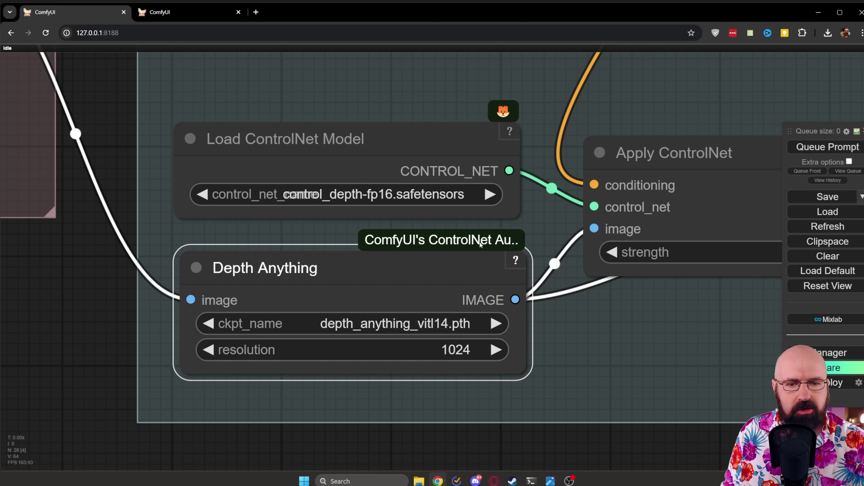
{"action": "left_click_drag", "start_coordinate": [636, 438], "coordinate": [68, 422]}
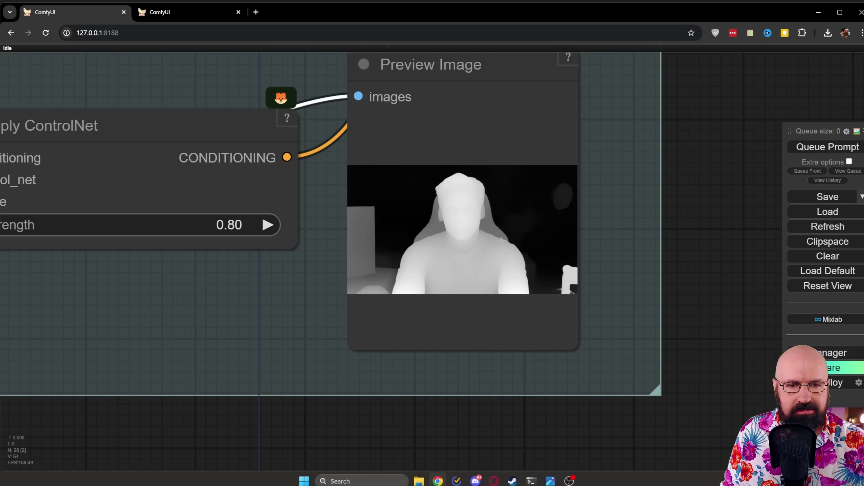
Trace how the ControlNet model, depth image and conditioning connect to Apply ControlNet in the DepthMap group.
{"action": "left_click_drag", "start_coordinate": [130, 424], "coordinate": [559, 418]}
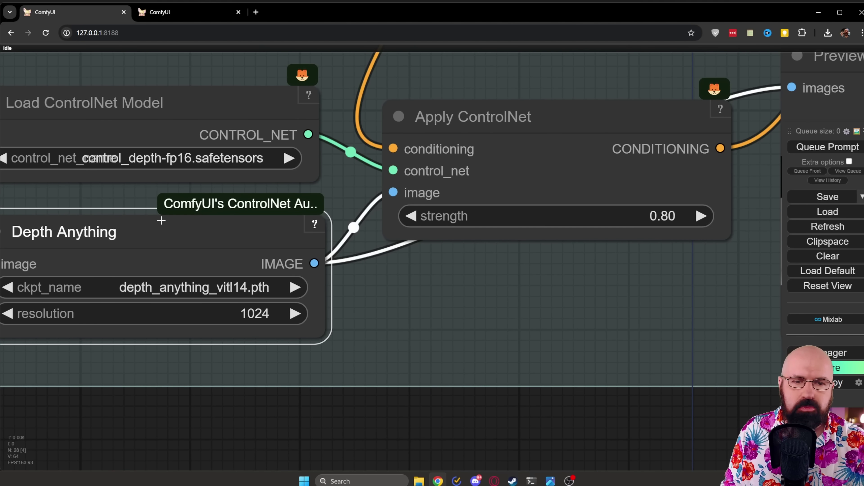
{"action": "scroll", "coordinate": [299, 267], "scroll_direction": "down", "scroll_amount": 6}
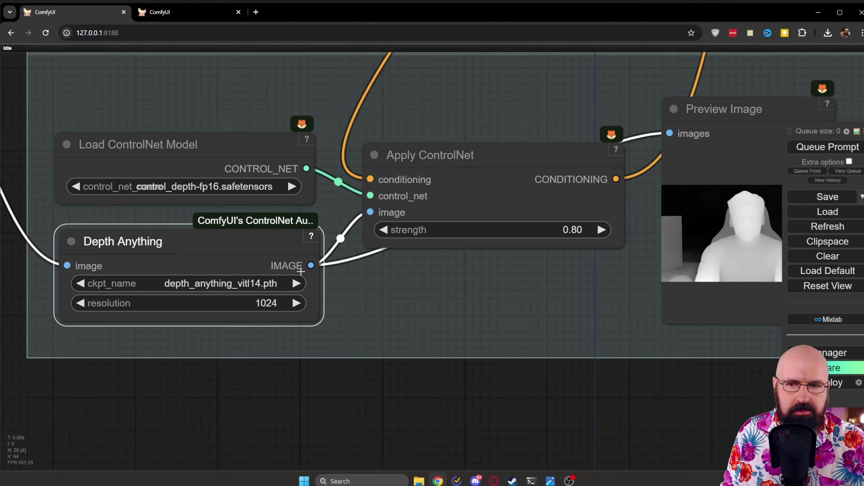
{"action": "left_click_drag", "start_coordinate": [631, 167], "coordinate": [644, 165]}
{"action": "left_click_drag", "start_coordinate": [269, 250], "coordinate": [265, 248]}
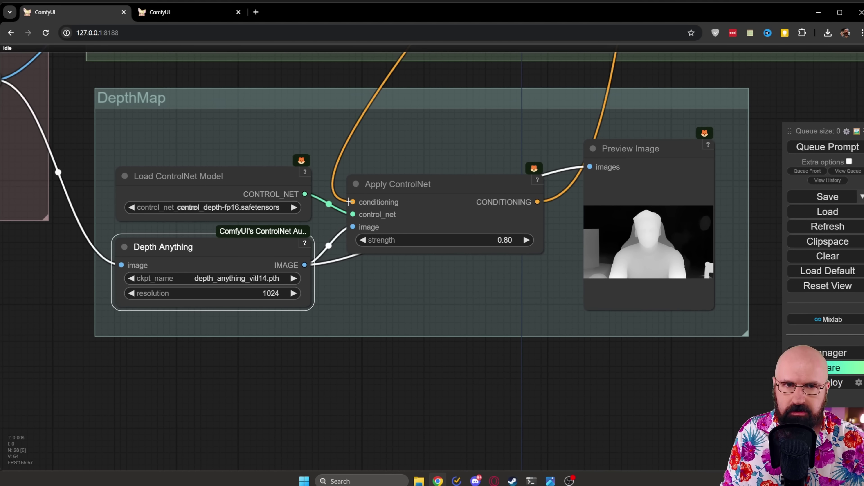
Examine the KSampler and VAE Decode nodes and follow the decoded image to the Control group.
{"action": "left_click_drag", "start_coordinate": [499, 79], "coordinate": [325, 377]}
{"action": "left_click_drag", "start_coordinate": [587, 165], "coordinate": [379, 185]}
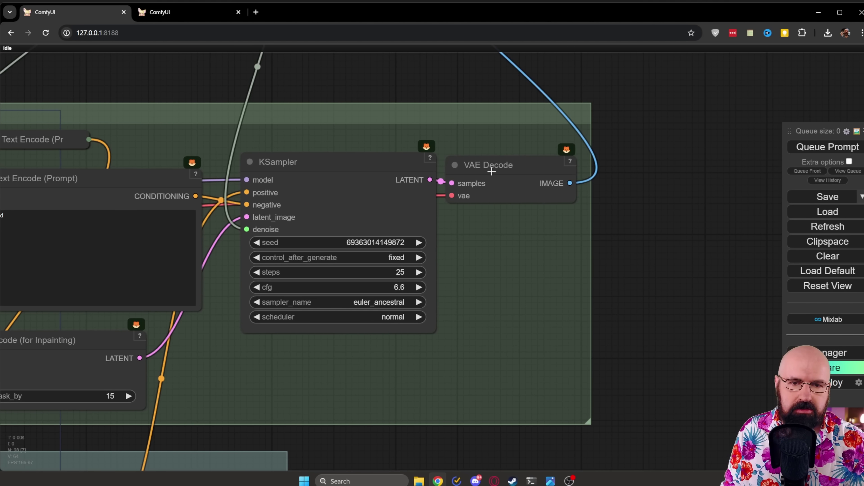
{"action": "scroll", "coordinate": [475, 167], "scroll_direction": "down", "scroll_amount": 4}
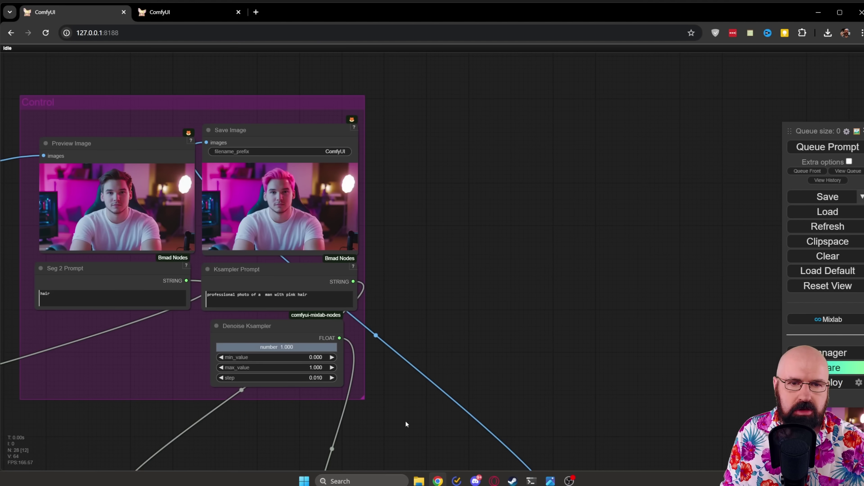
Compare the original photo in Preview Image with the inpainted hair in the Save Image node.
{"action": "scroll", "coordinate": [375, 177], "scroll_direction": "up", "scroll_amount": 5}
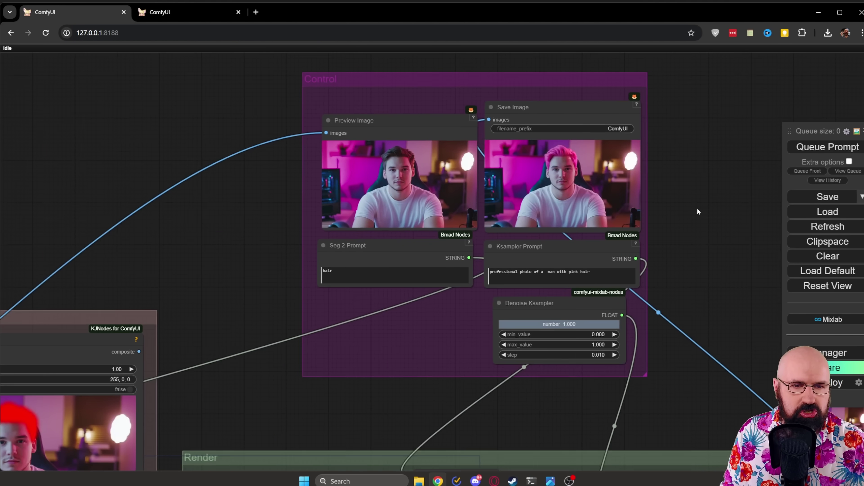
{"action": "scroll", "coordinate": [150, 180], "scroll_direction": "right", "scroll_amount": 5}
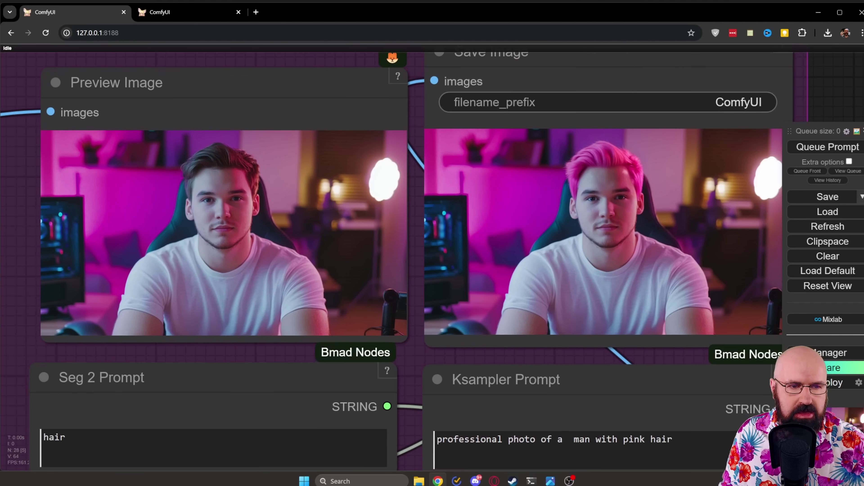
{"action": "scroll", "coordinate": [632, 158], "scroll_direction": "up", "scroll_amount": 6}
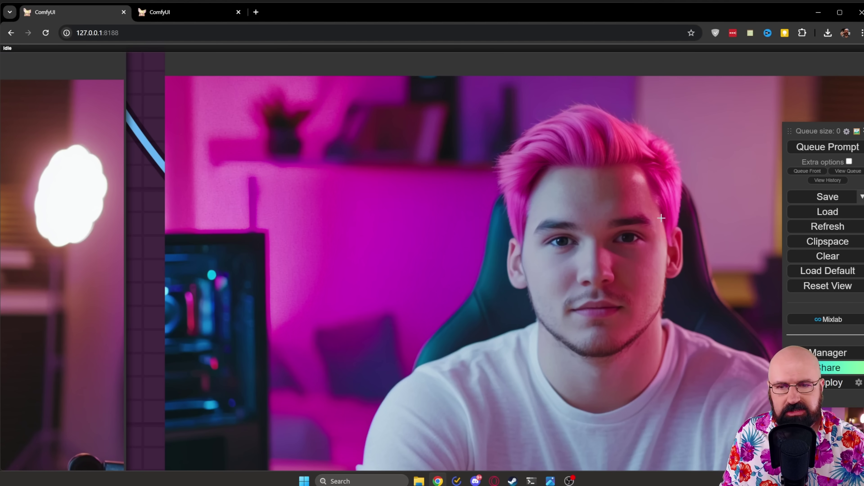
{"action": "scroll", "coordinate": [517, 188], "scroll_direction": "down", "scroll_amount": 2}
{"action": "scroll", "coordinate": [517, 188], "scroll_direction": "down", "scroll_amount": 6}
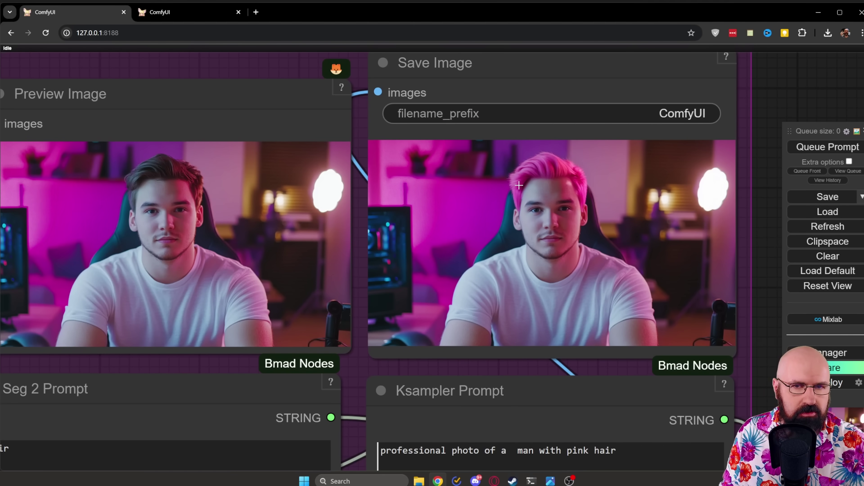
Switch to the Point Editor workflow in the other browser tab and nudge the green positive point on the hair.
{"action": "scroll", "coordinate": [518, 186], "scroll_direction": "down", "scroll_amount": 8}
{"action": "left_click", "coordinate": [165, 12]}
{"action": "left_click_drag", "start_coordinate": [186, 288], "coordinate": [106, 219]}
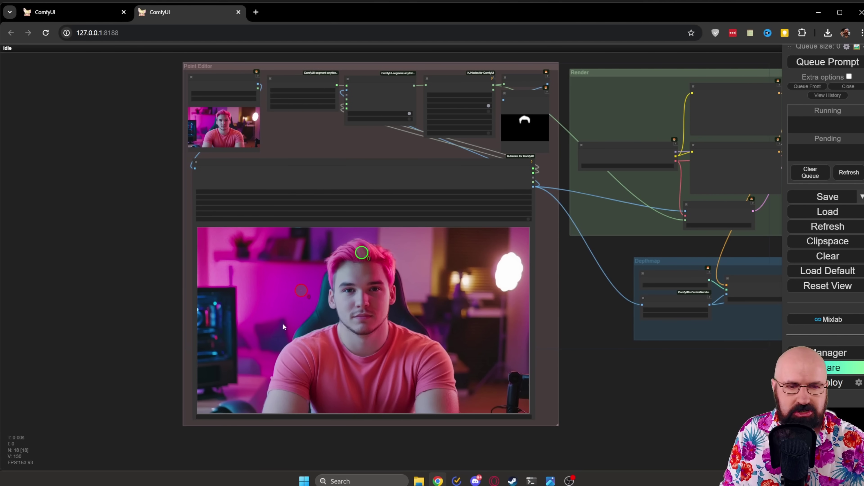
{"action": "mouse_move", "coordinate": [360, 252]}
{"action": "left_mouse_down"}
{"action": "mouse_move", "coordinate": [383, 262]}
{"action": "mouse_move", "coordinate": [381, 253]}
{"action": "mouse_move", "coordinate": [364, 255]}
{"action": "left_mouse_up"}
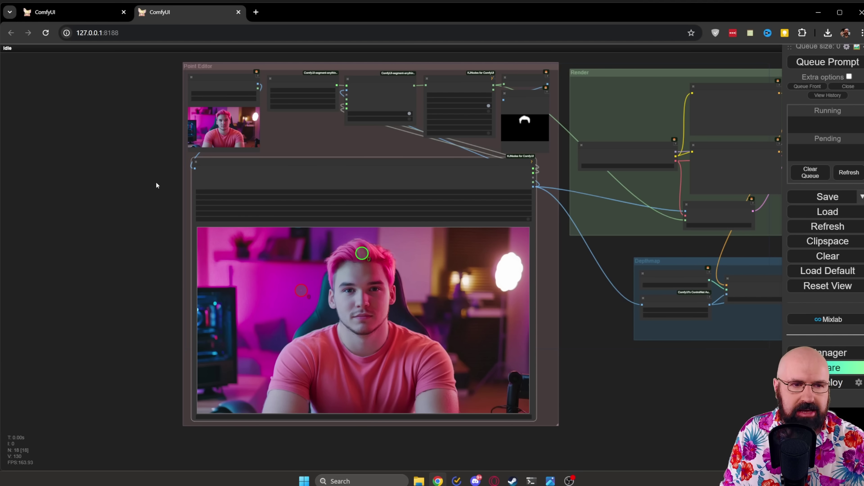
Examine the Load Image node and its connection to the Points Editor's bg_image input.
{"action": "scroll", "coordinate": [150, 137], "scroll_direction": "up", "scroll_amount": 6}
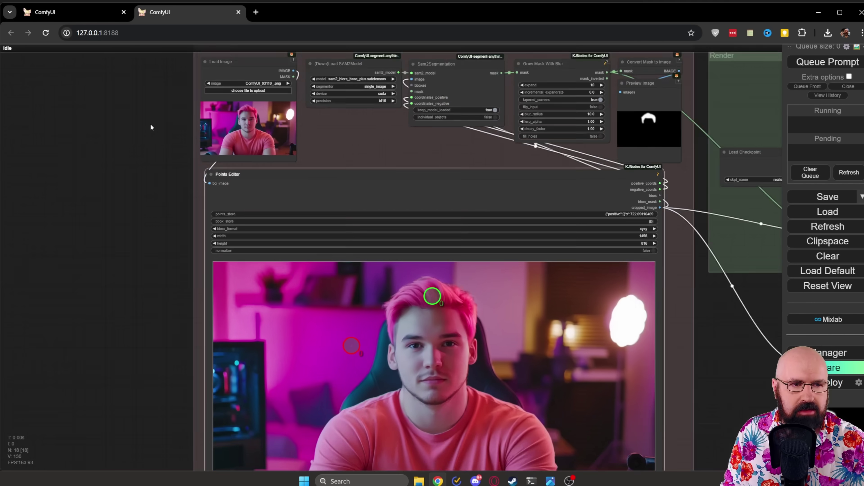
{"action": "left_click_drag", "start_coordinate": [164, 115], "coordinate": [149, 217]}
{"action": "scroll", "coordinate": [156, 194], "scroll_direction": "up", "scroll_amount": 5}
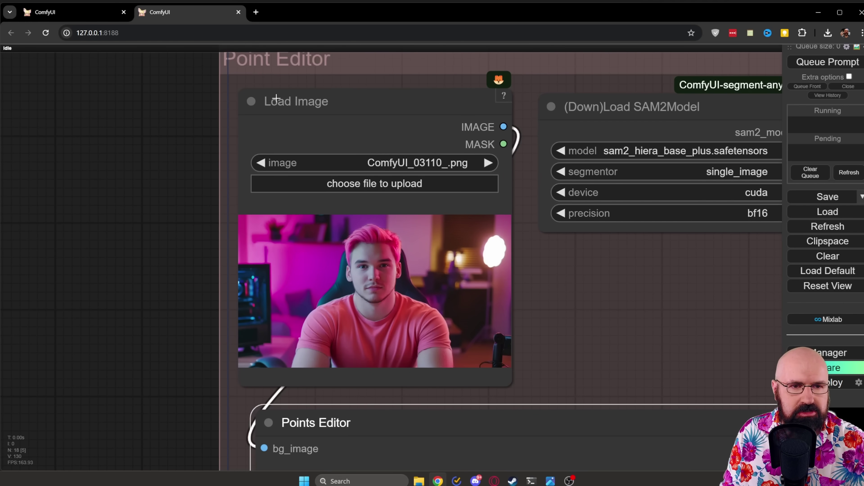
{"action": "left_click", "coordinate": [366, 104]}
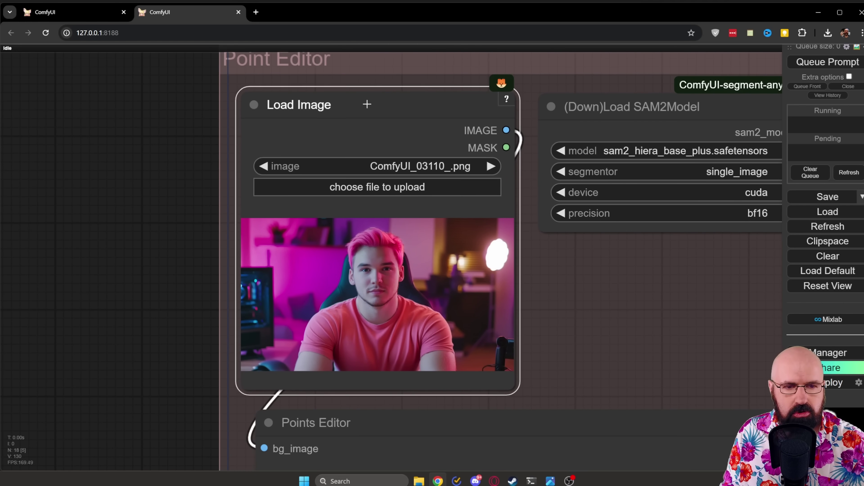
{"action": "left_click_drag", "start_coordinate": [147, 245], "coordinate": [94, 72]}
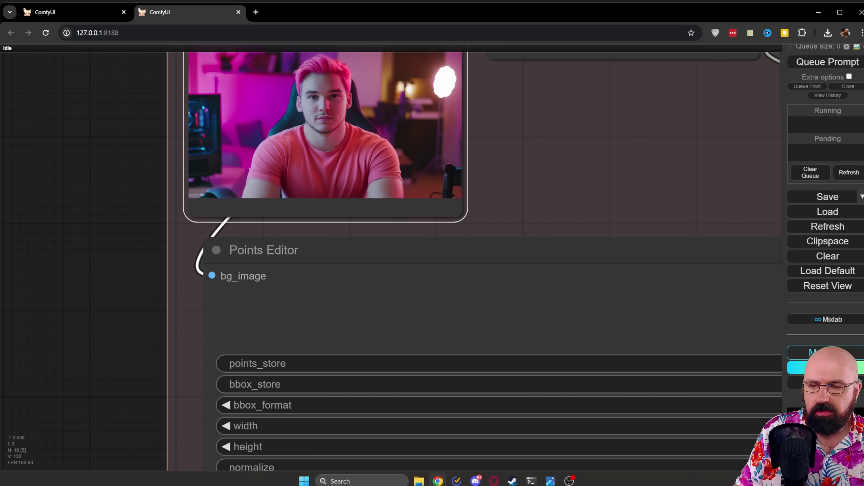
View the update options in ComfyUI Manager, close it, and check which node pack the Points Editor belongs to.
{"action": "left_click", "coordinate": [827, 353]}
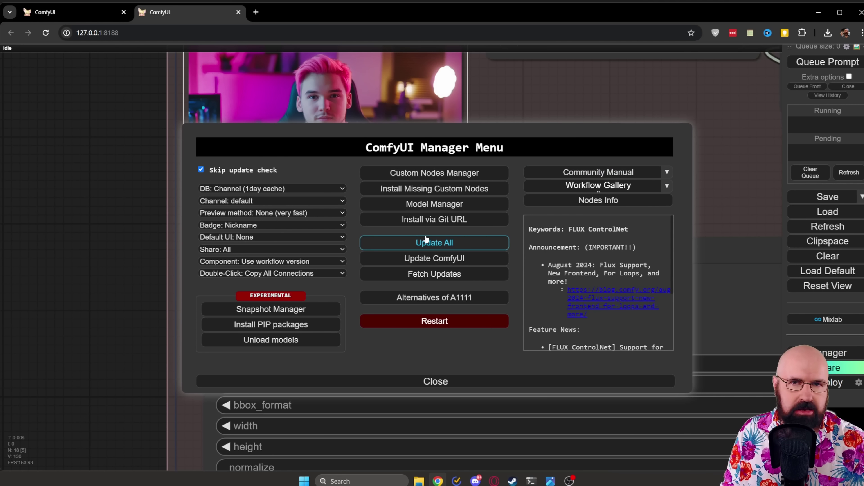
{"action": "left_click", "coordinate": [428, 380]}
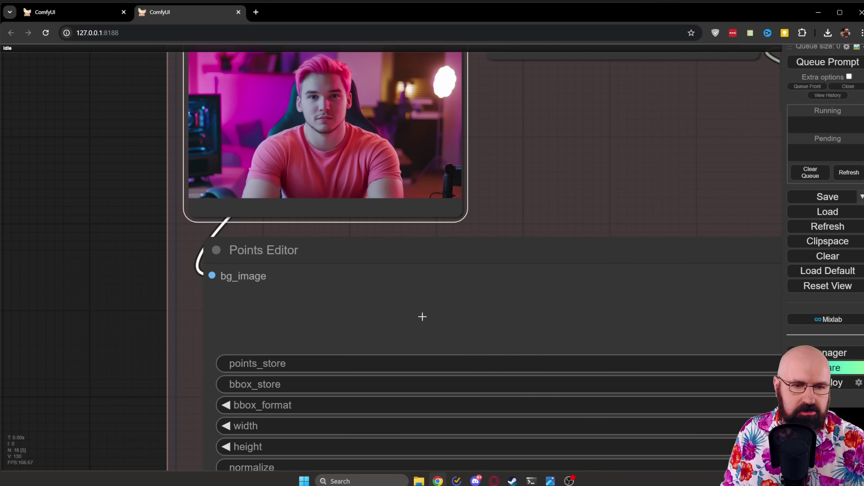
{"action": "scroll", "coordinate": [425, 322], "scroll_direction": "down", "scroll_amount": 2}
{"action": "left_click_drag", "start_coordinate": [486, 263], "coordinate": [239, 202]}
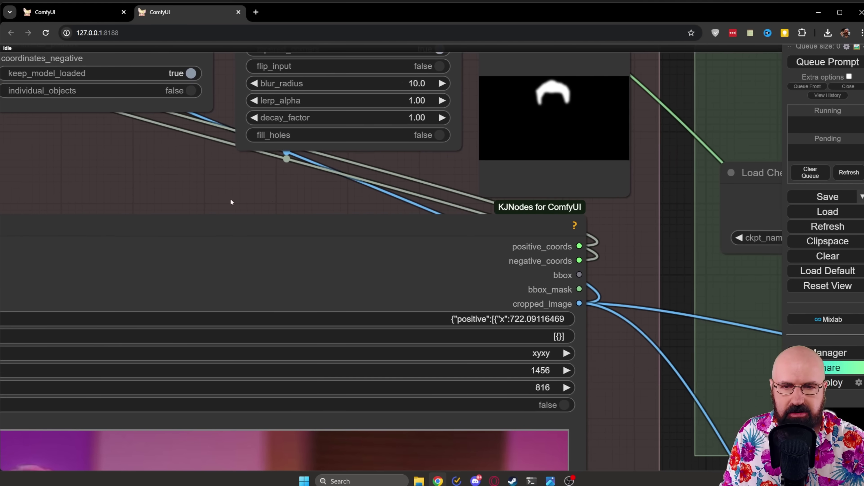
{"action": "scroll", "coordinate": [517, 221], "scroll_direction": "up", "scroll_amount": 5}
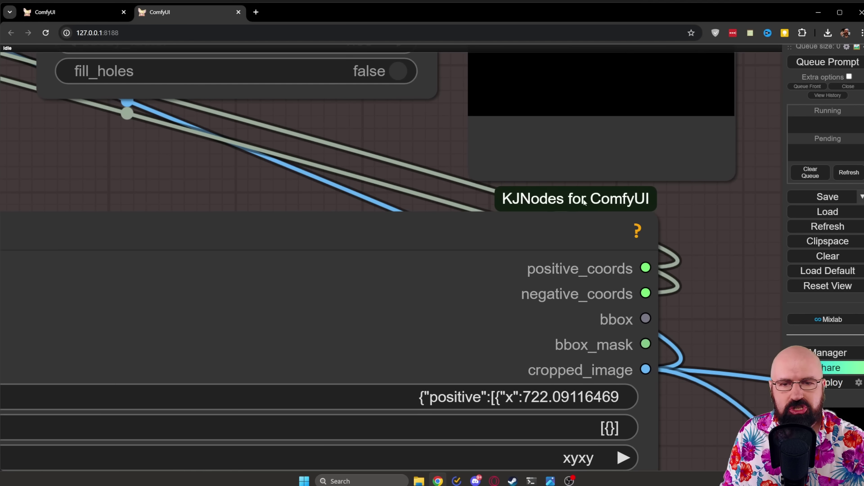
Show the Load Image and Clear Image options for the Points Editor canvas and dismiss them.
{"action": "scroll", "coordinate": [564, 243], "scroll_direction": "down", "scroll_amount": 5}
{"action": "scroll", "coordinate": [338, 160], "scroll_direction": "up", "scroll_amount": 2}
{"action": "scroll", "coordinate": [335, 157], "scroll_direction": "down", "scroll_amount": 5}
{"action": "left_click_drag", "start_coordinate": [129, 286], "coordinate": [146, 198]}
{"action": "right_click", "coordinate": [227, 188]}
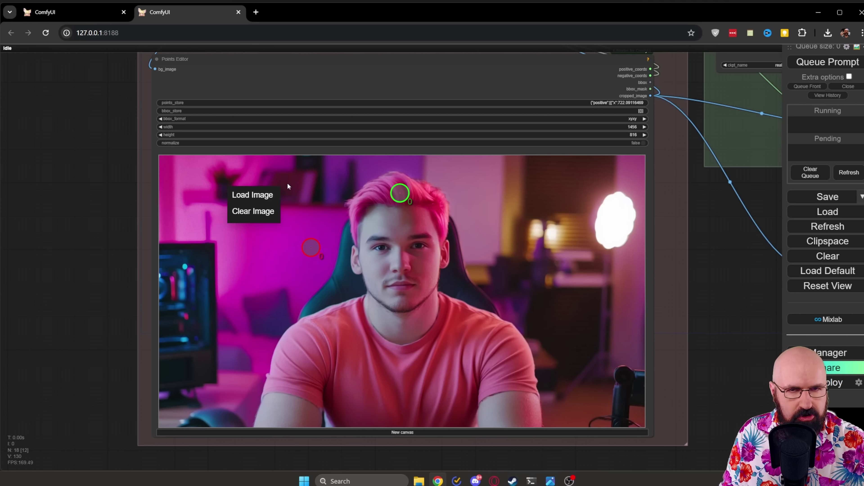
{"action": "left_click", "coordinate": [154, 264]}
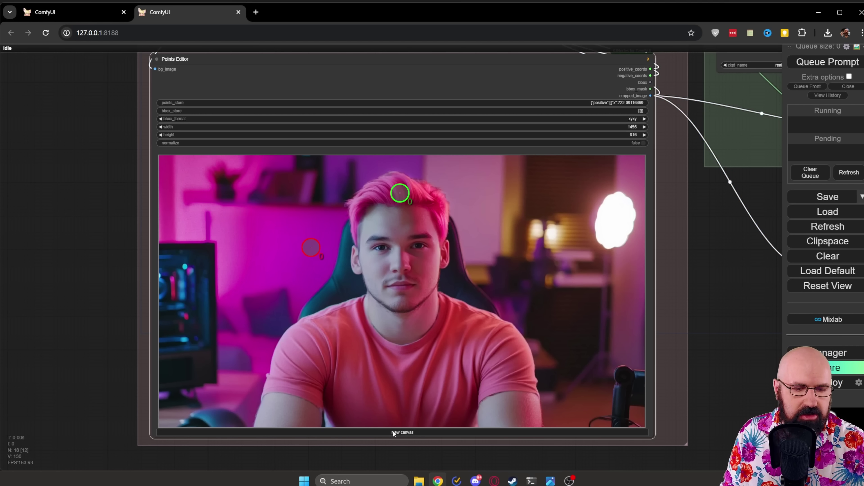
Examine the Points Editor's New canvas option and its width and height settings, and recheck the canvas image options.
{"action": "scroll", "coordinate": [389, 429], "scroll_direction": "up", "scroll_amount": 8}
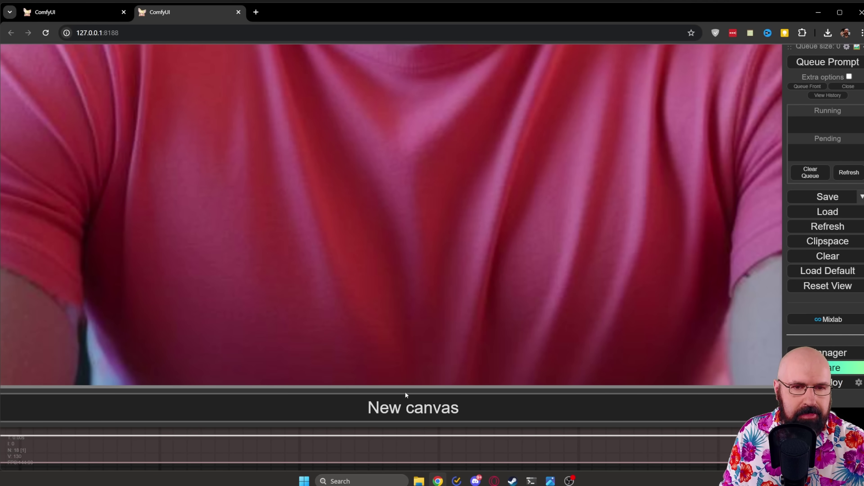
{"action": "scroll", "coordinate": [208, 407], "scroll_direction": "down", "scroll_amount": 5}
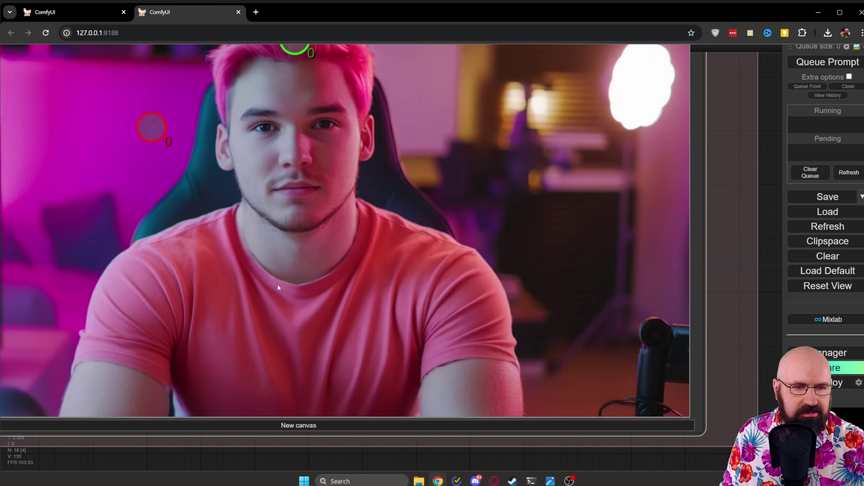
{"action": "scroll", "coordinate": [732, 208], "scroll_direction": "down", "scroll_amount": 3}
{"action": "scroll", "coordinate": [738, 195], "scroll_direction": "up", "scroll_amount": 4}
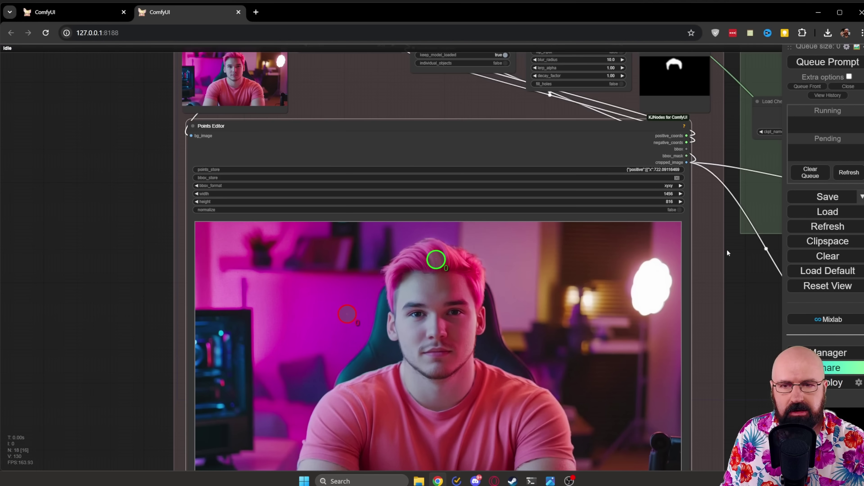
{"action": "scroll", "coordinate": [725, 249], "scroll_direction": "up", "scroll_amount": 5}
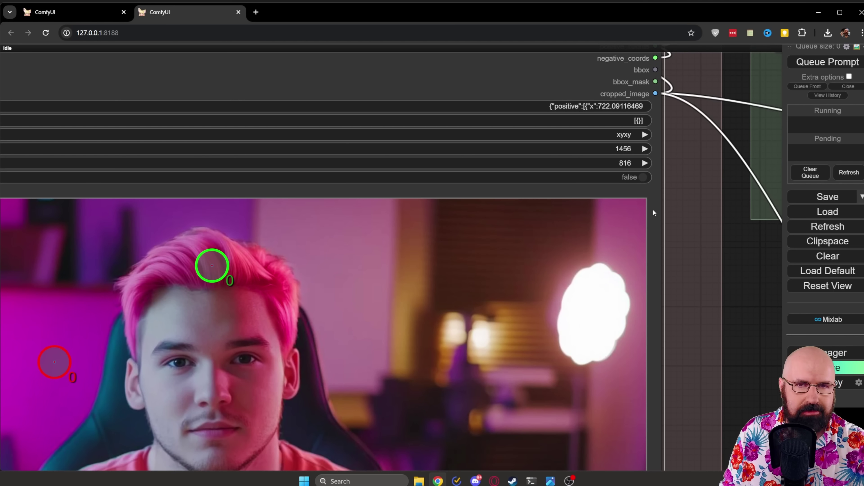
{"action": "scroll", "coordinate": [740, 294], "scroll_direction": "down", "scroll_amount": 2}
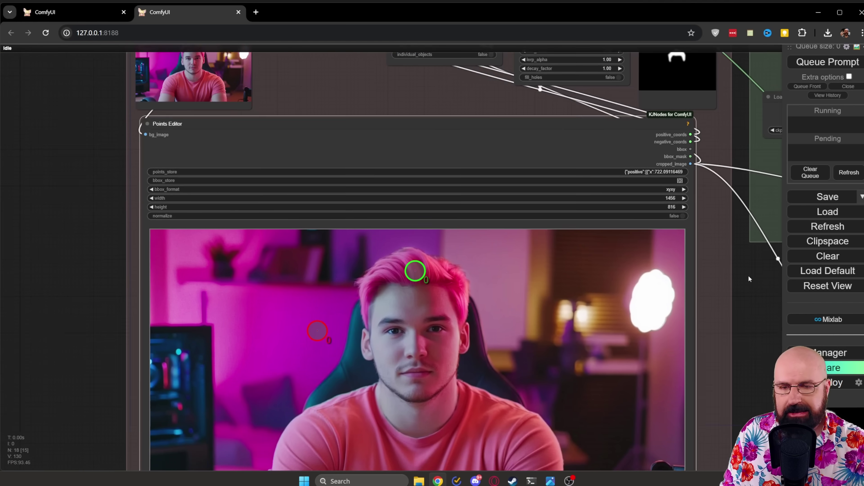
{"action": "right_click", "coordinate": [245, 226]}
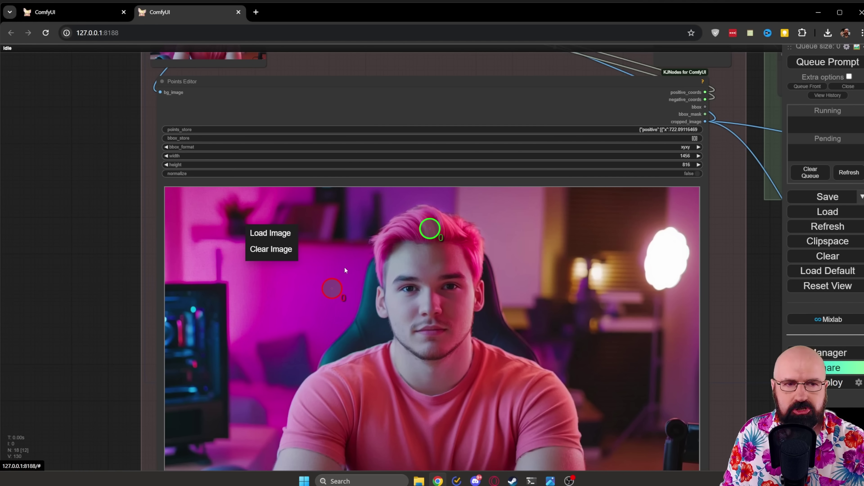
{"action": "left_click", "coordinate": [114, 220]}
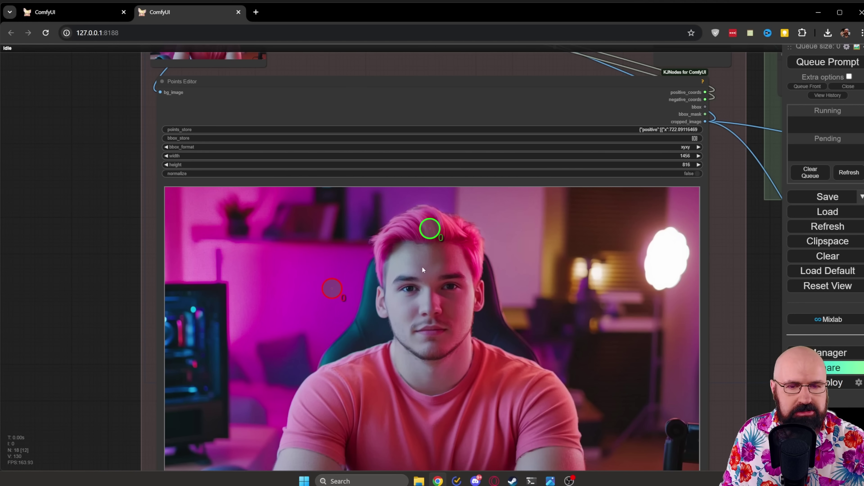
Nudge the green positive point on the hair and the red negative point on the background wall.
{"action": "scroll", "coordinate": [74, 223], "scroll_direction": "up", "scroll_amount": 5}
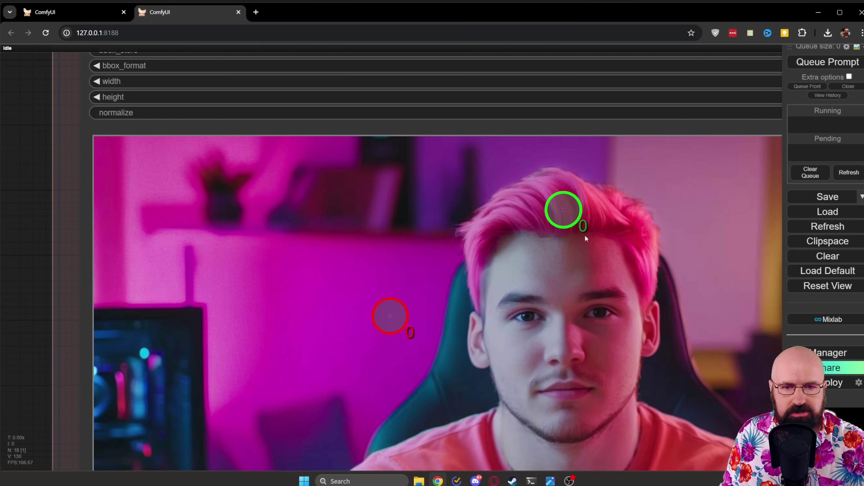
{"action": "left_click_drag", "start_coordinate": [562, 208], "coordinate": [553, 210]}
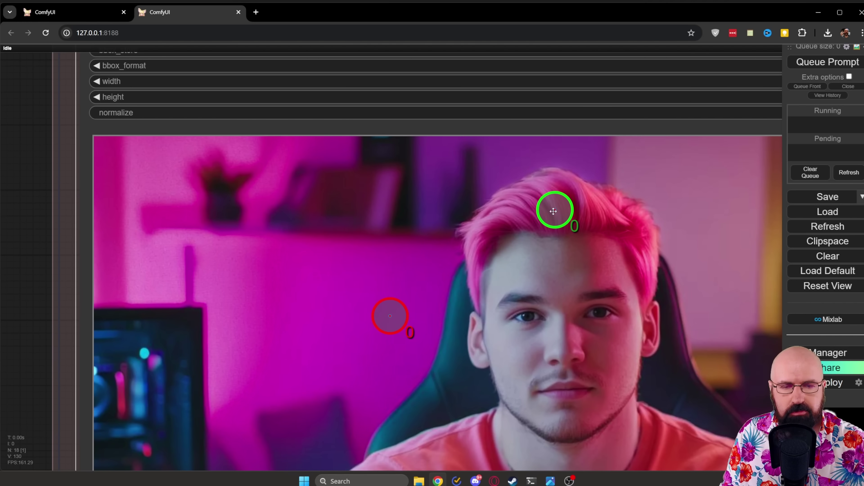
{"action": "left_click_drag", "start_coordinate": [398, 304], "coordinate": [394, 294]}
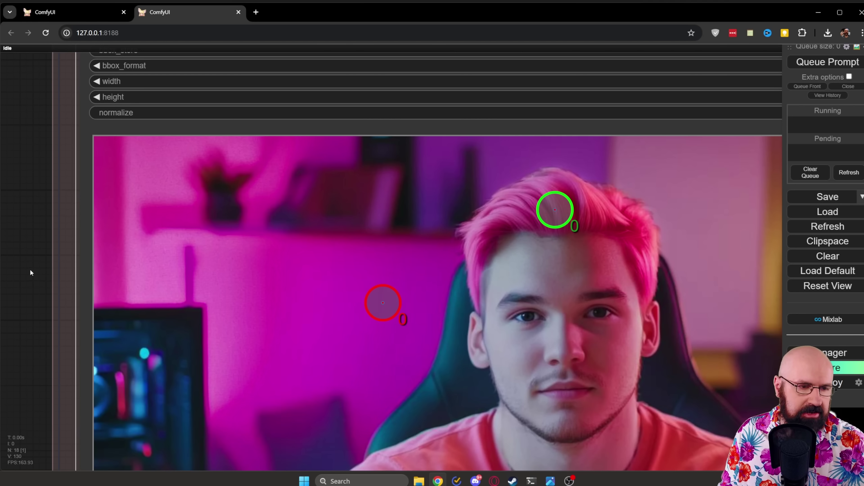
Follow the Points Editor's positive and negative coordinates to Sam2Segmentation and examine it with the (Down)Load SAM2Model node.
{"action": "scroll", "coordinate": [29, 269], "scroll_direction": "down", "scroll_amount": 5}
{"action": "scroll", "coordinate": [581, 241], "scroll_direction": "up", "scroll_amount": 3}
{"action": "left_click_drag", "start_coordinate": [581, 241], "coordinate": [649, 469]}
{"action": "left_click_drag", "start_coordinate": [521, 252], "coordinate": [533, 252]}
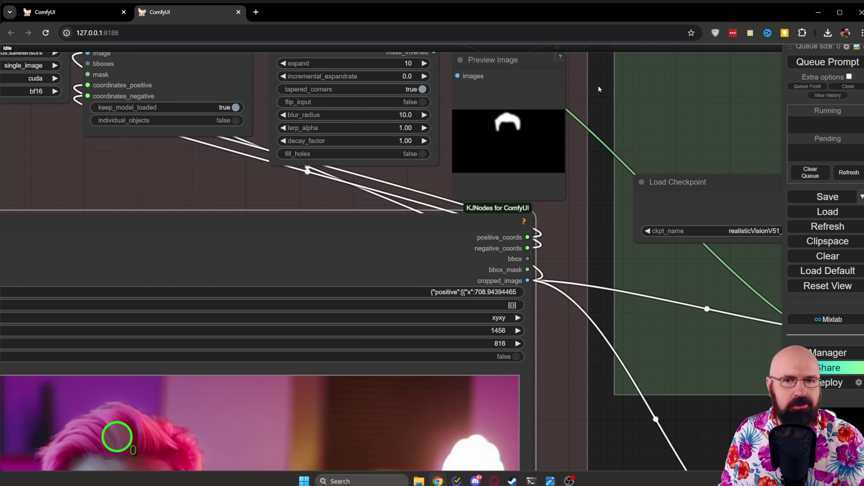
{"action": "left_click_drag", "start_coordinate": [599, 86], "coordinate": [657, 152]}
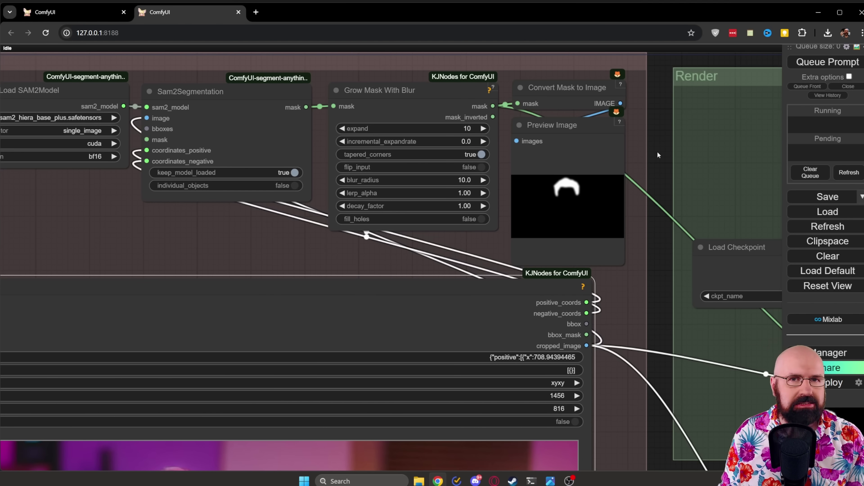
{"action": "scroll", "coordinate": [657, 151], "scroll_direction": "up", "scroll_amount": 3}
{"action": "left_click_drag", "start_coordinate": [163, 114], "coordinate": [347, 100]}
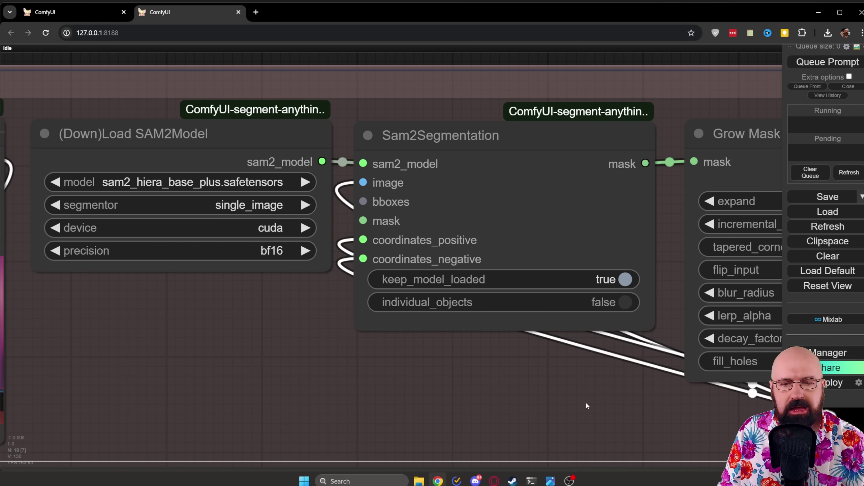
Examine the Grow Mask With Blur settings and the hair mask in Preview Image, and compare it with the points.
{"action": "left_click_drag", "start_coordinate": [633, 385], "coordinate": [228, 382]}
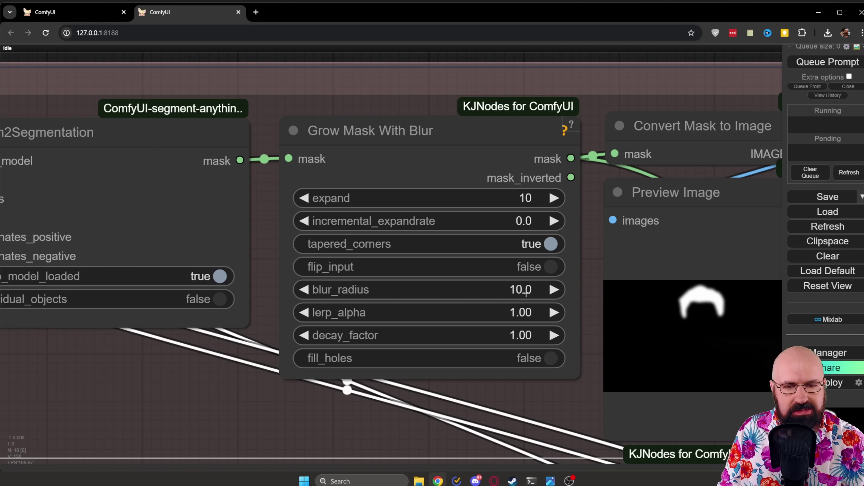
{"action": "left_click_drag", "start_coordinate": [583, 404], "coordinate": [343, 364]}
{"action": "scroll", "coordinate": [456, 260], "scroll_direction": "up", "scroll_amount": 8}
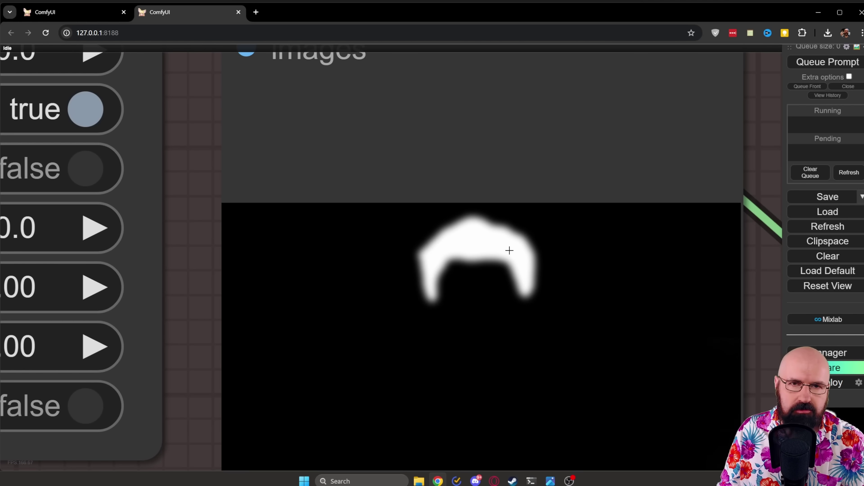
{"action": "scroll", "coordinate": [509, 250], "scroll_direction": "down", "scroll_amount": 12}
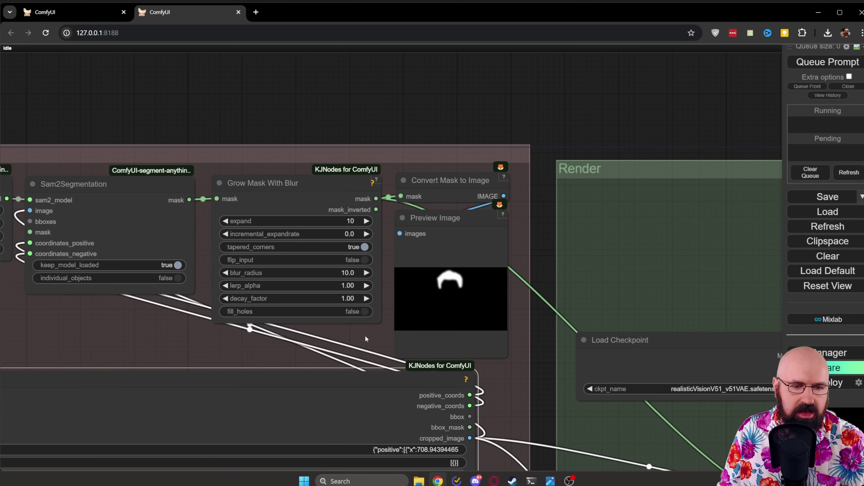
{"action": "scroll", "coordinate": [382, 145], "scroll_direction": "up", "scroll_amount": 12}
{"action": "scroll", "coordinate": [382, 145], "scroll_direction": "down", "scroll_amount": 6}
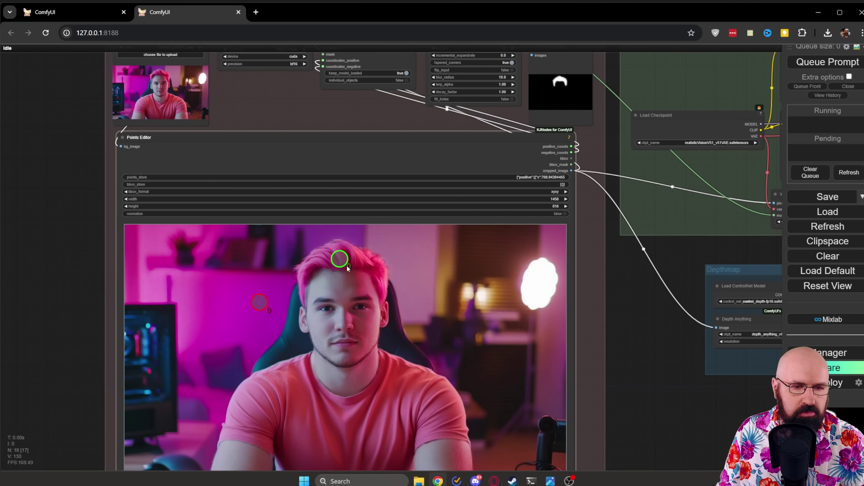
Examine the Render group's prompts, VAE Encode (for Inpainting) node and KSampler settings, including the denoise value.
{"action": "left_click_drag", "start_coordinate": [682, 280], "coordinate": [296, 341]}
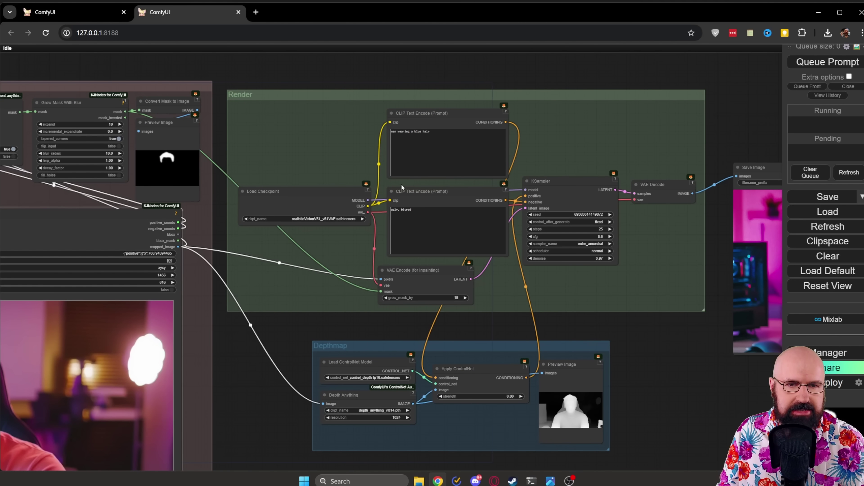
{"action": "scroll", "coordinate": [374, 145], "scroll_direction": "up", "scroll_amount": 3}
{"action": "scroll", "coordinate": [375, 145], "scroll_direction": "up", "scroll_amount": 4}
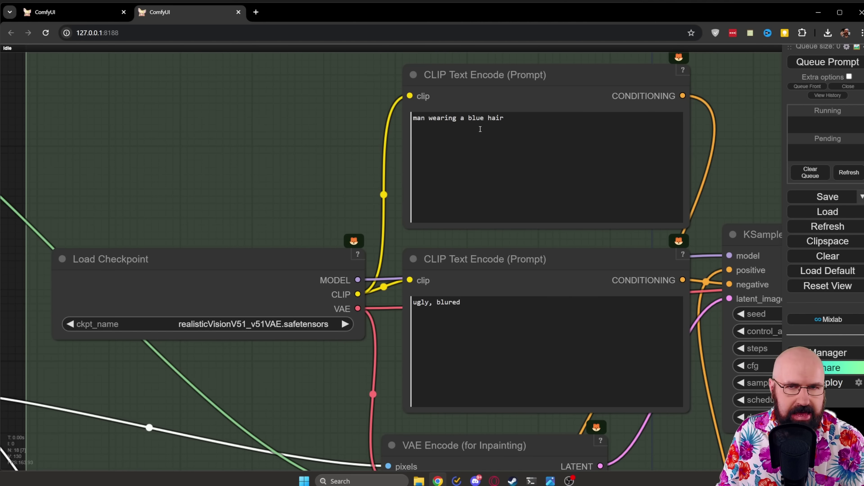
{"action": "left_click_drag", "start_coordinate": [748, 201], "coordinate": [458, 76]}
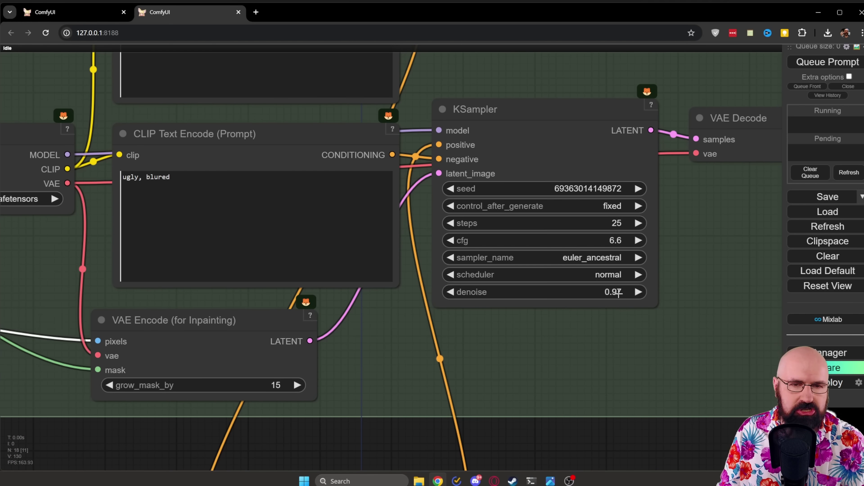
{"action": "scroll", "coordinate": [592, 322], "scroll_direction": "up", "scroll_amount": 4}
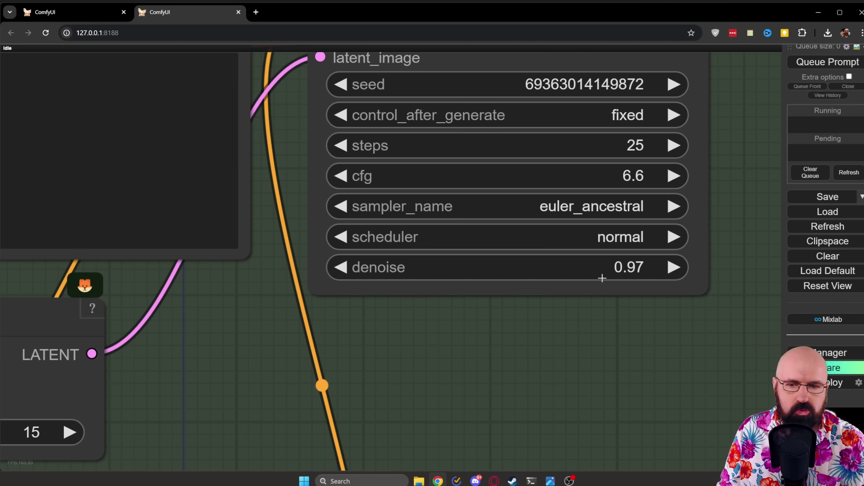
Inspect the inpainted hair up close in the Save Image node.
{"action": "scroll", "coordinate": [525, 281], "scroll_direction": "down", "scroll_amount": 6}
{"action": "scroll", "coordinate": [520, 285], "scroll_direction": "down", "scroll_amount": 8}
{"action": "left_click_drag", "start_coordinate": [611, 363], "coordinate": [466, 359]}
{"action": "left_click_drag", "start_coordinate": [626, 394], "coordinate": [521, 388]}
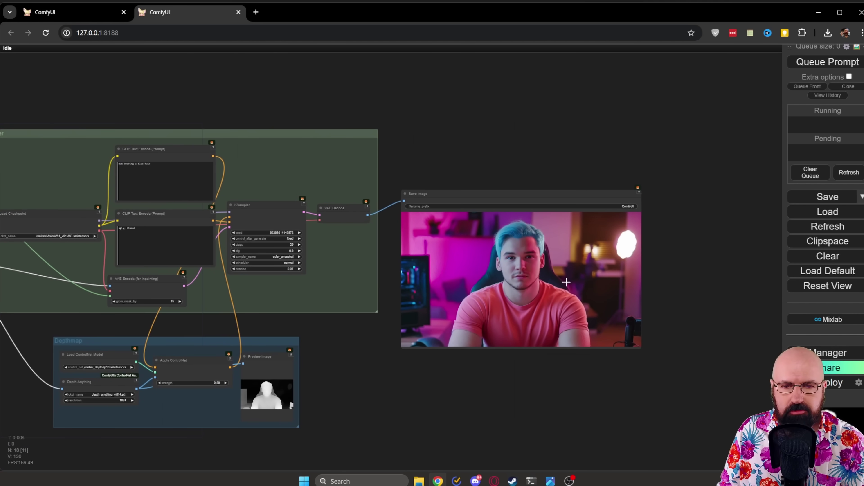
{"action": "scroll", "coordinate": [535, 245], "scroll_direction": "up", "scroll_amount": 15}
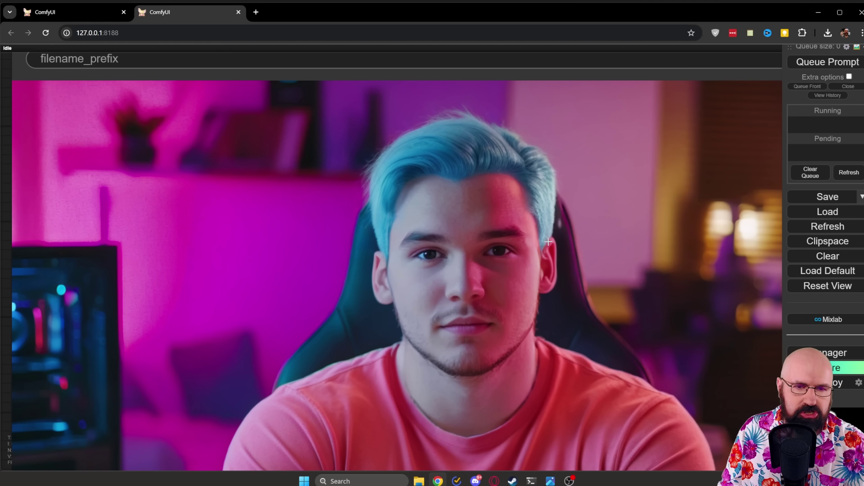